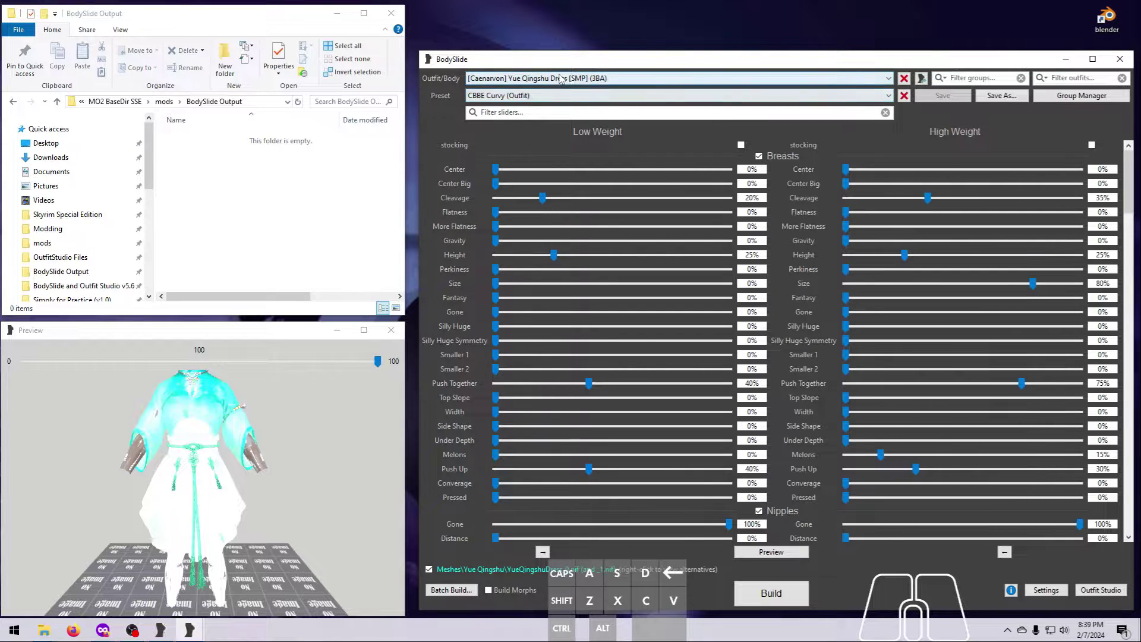
Build Yue Qingshu Dress [SMP] with the CBBE Curvy (Outfit) preset and acknowledge success
left_click(885, 79)
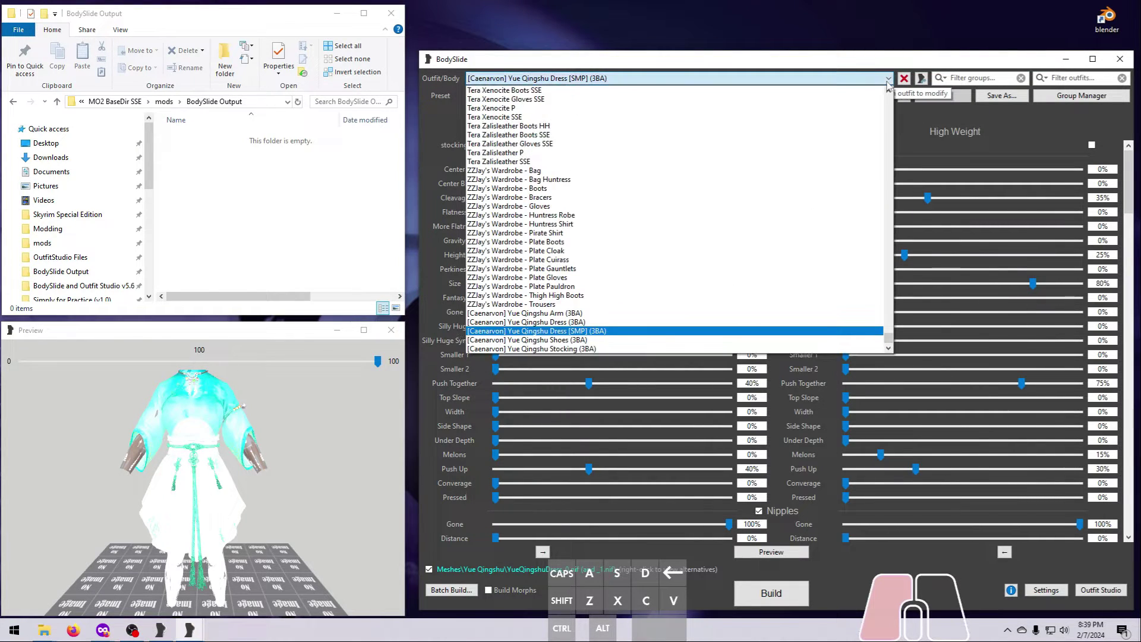
left_click(888, 83)
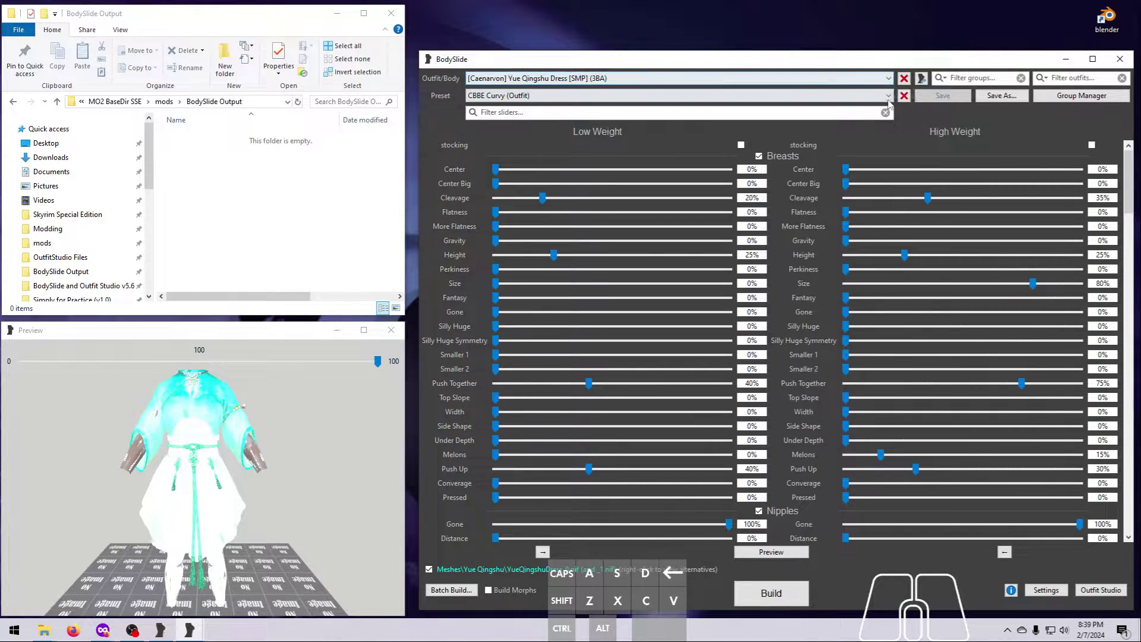
left_click(888, 95)
left_click(541, 143)
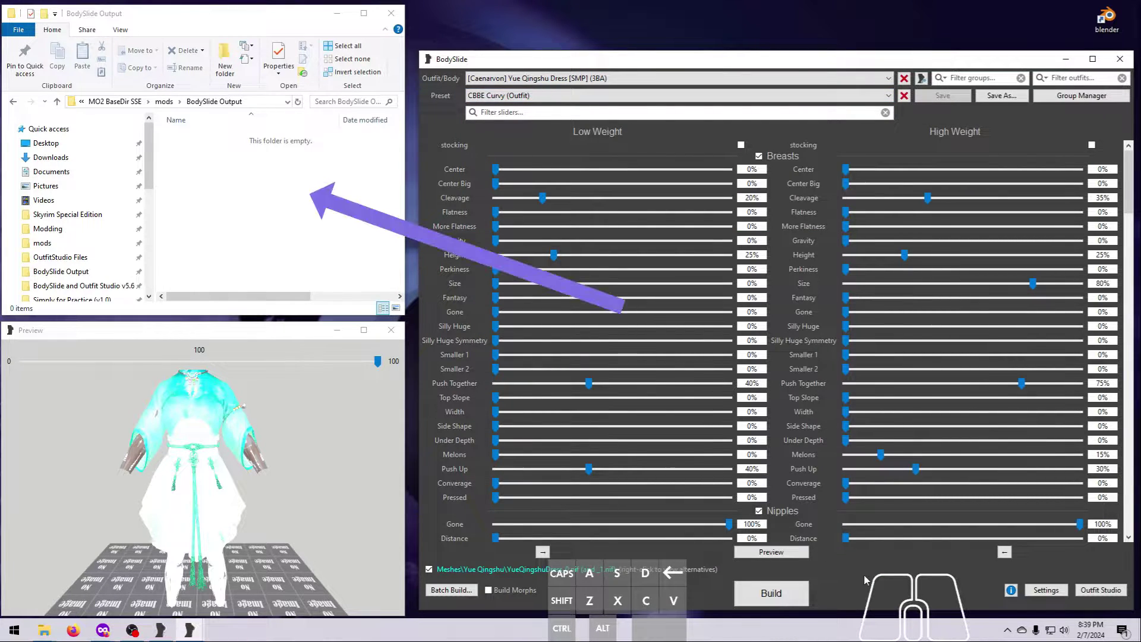
left_click(768, 597)
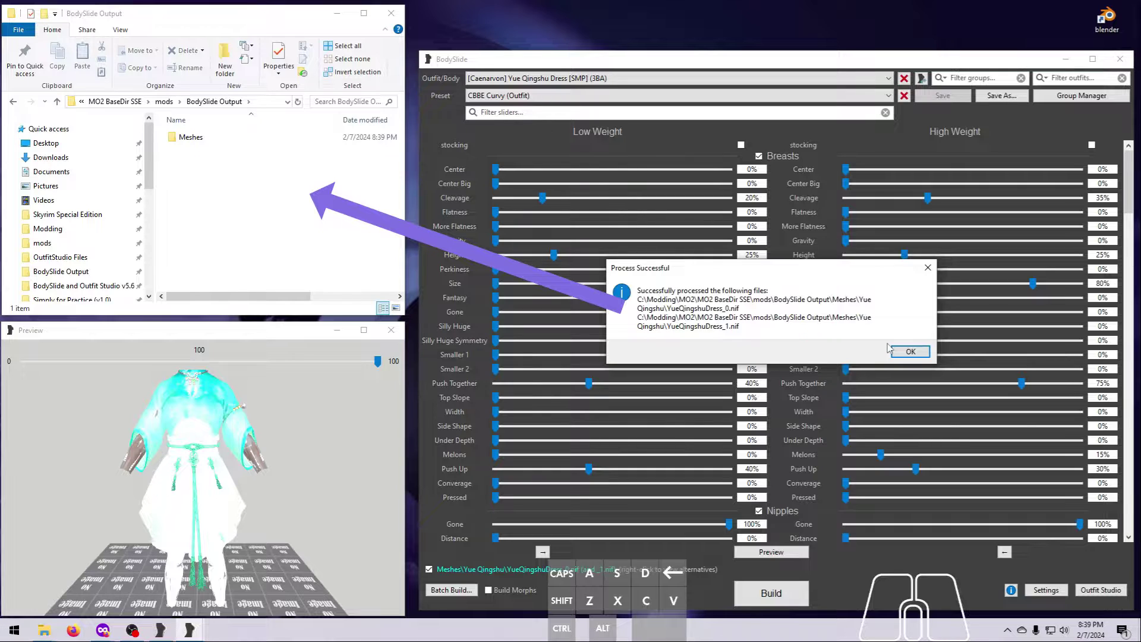
left_click(906, 351)
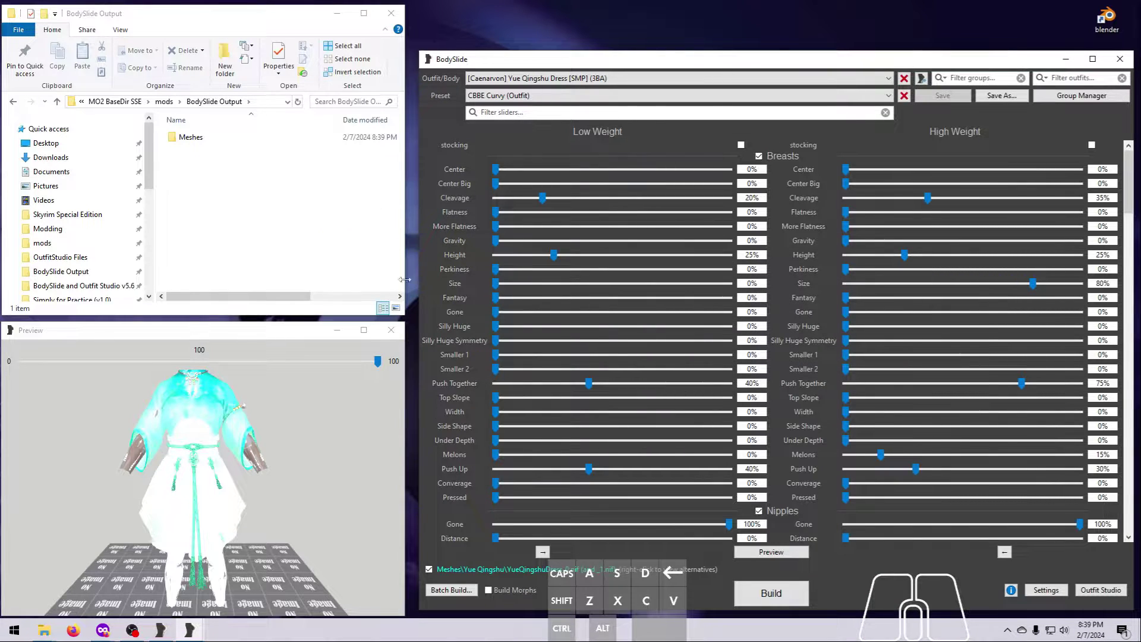
Open Meshes\Yue Qingshu in Explorer to see YueQingshuDress_0.nif and YueQingshuDress_1.nif
double_click(200, 140)
left_click(199, 139)
double_click(203, 139)
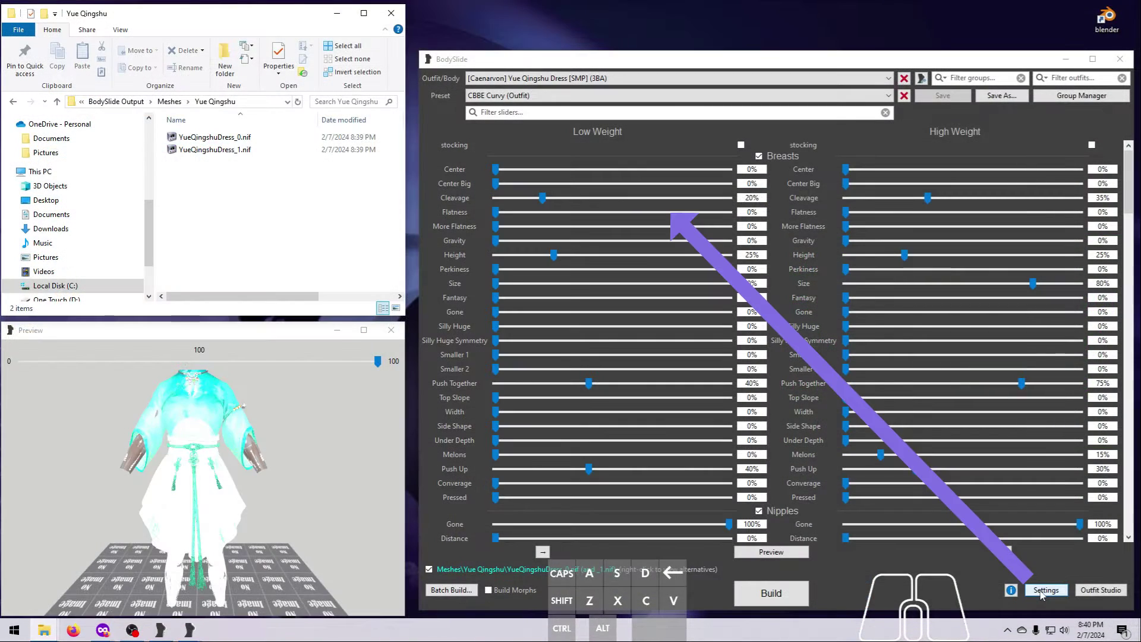
left_click(1043, 590)
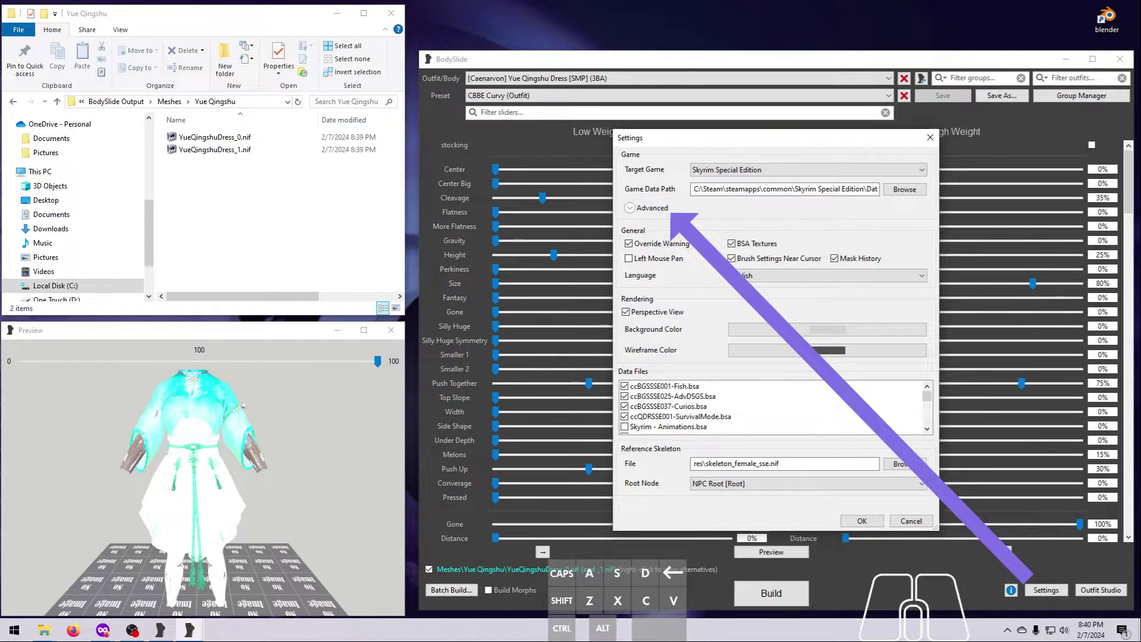
left_click(637, 210)
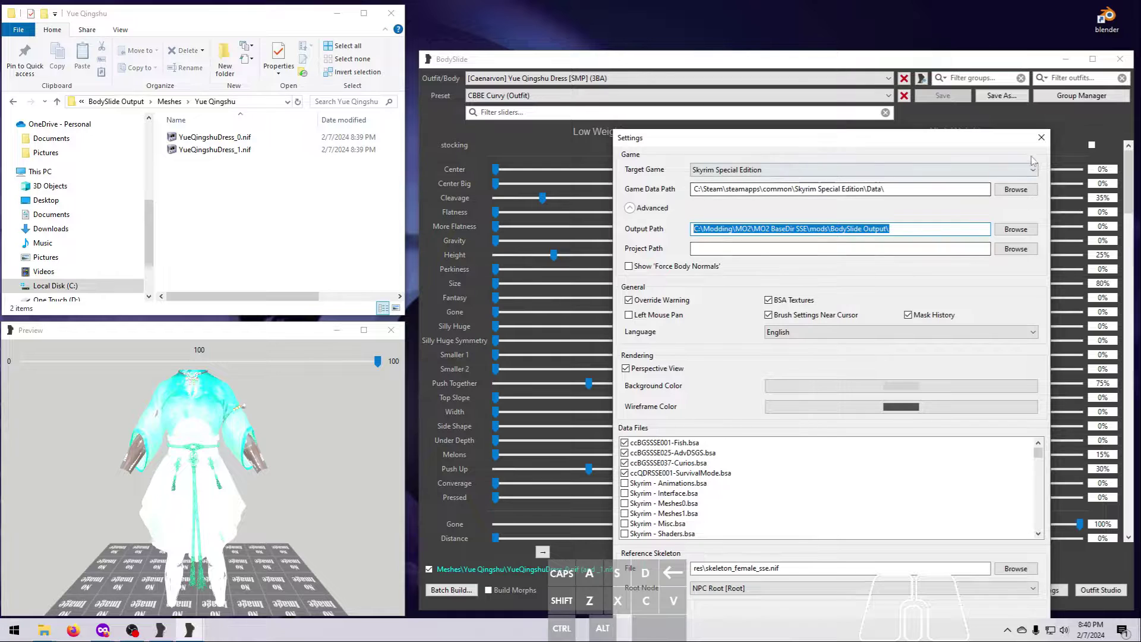
left_click(1041, 138)
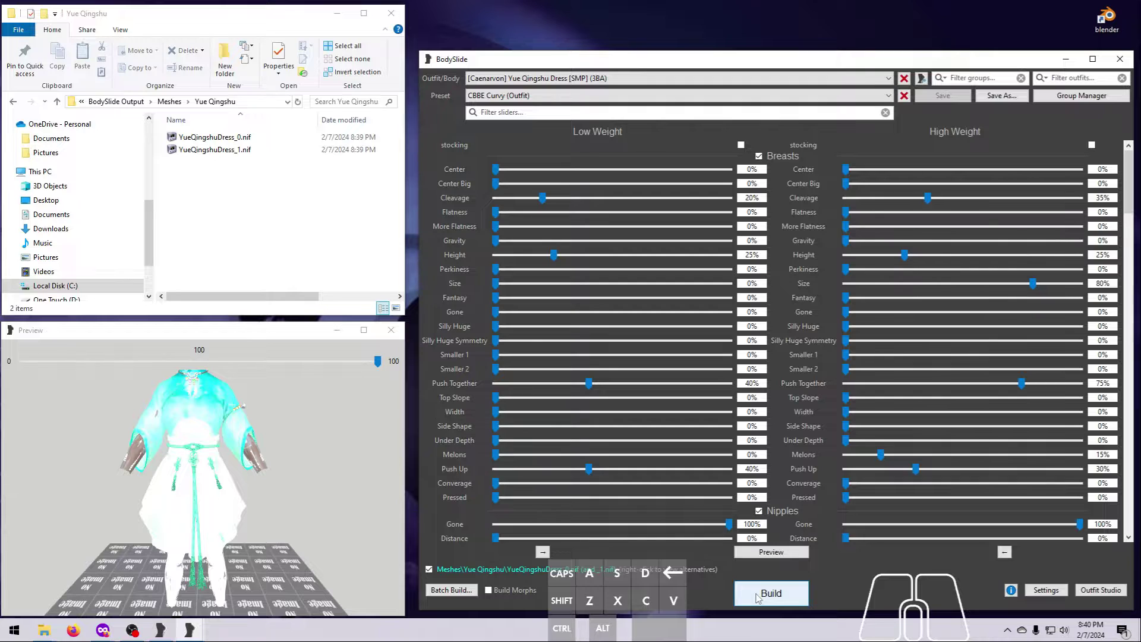
Rebuild both dress .nif files, then show the mods folder in File Explorer
left_click(759, 597)
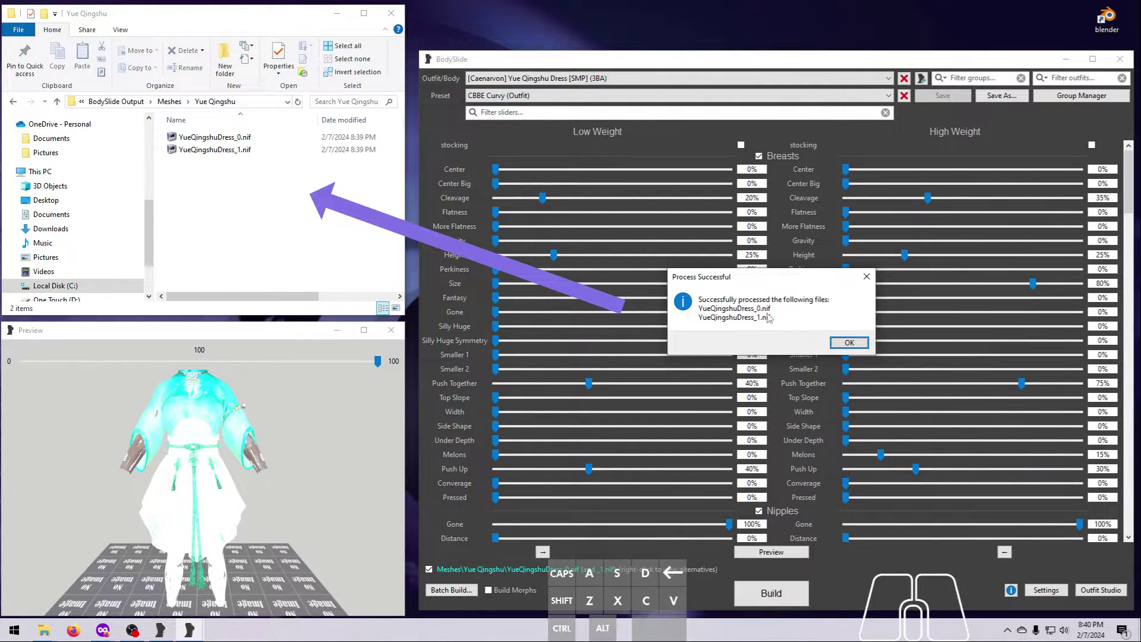
left_click(847, 342)
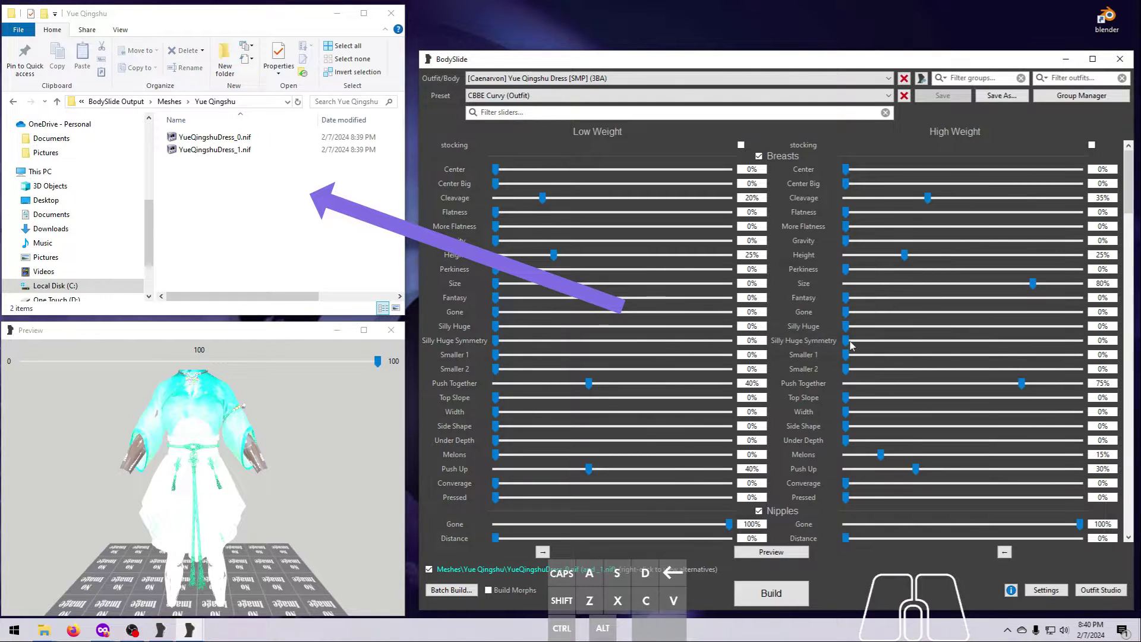
scroll(119, 238, "up", 5)
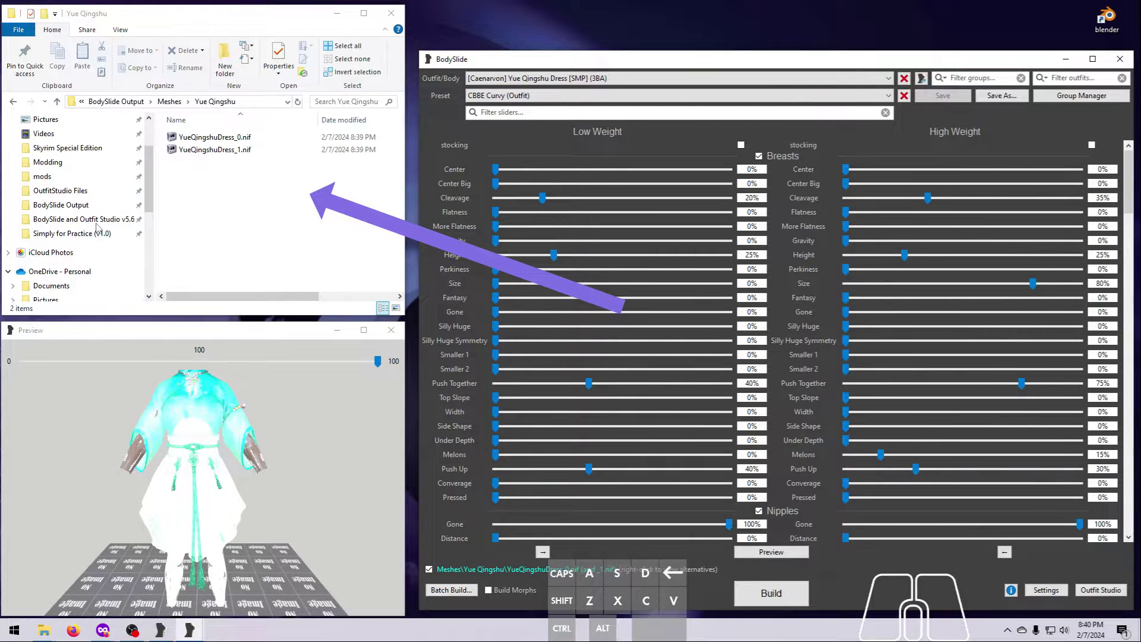
left_click(51, 176)
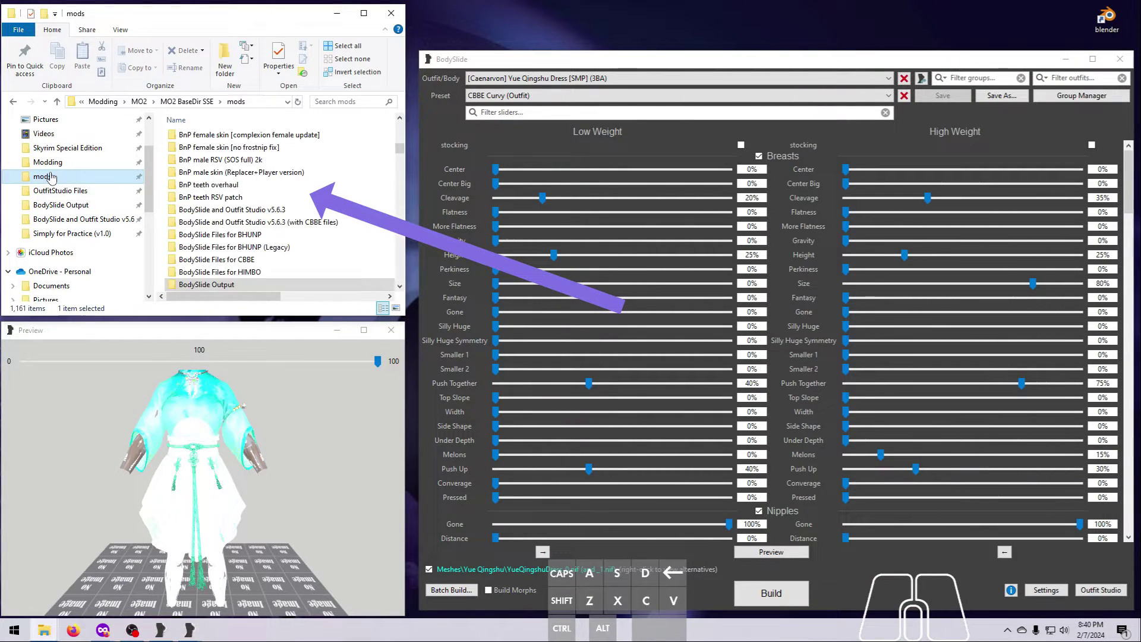
Check MO2 BaseDir SSE\overwrite\CalienteTools\Bodyslide for built meshes
left_click(193, 101)
double_click(197, 161)
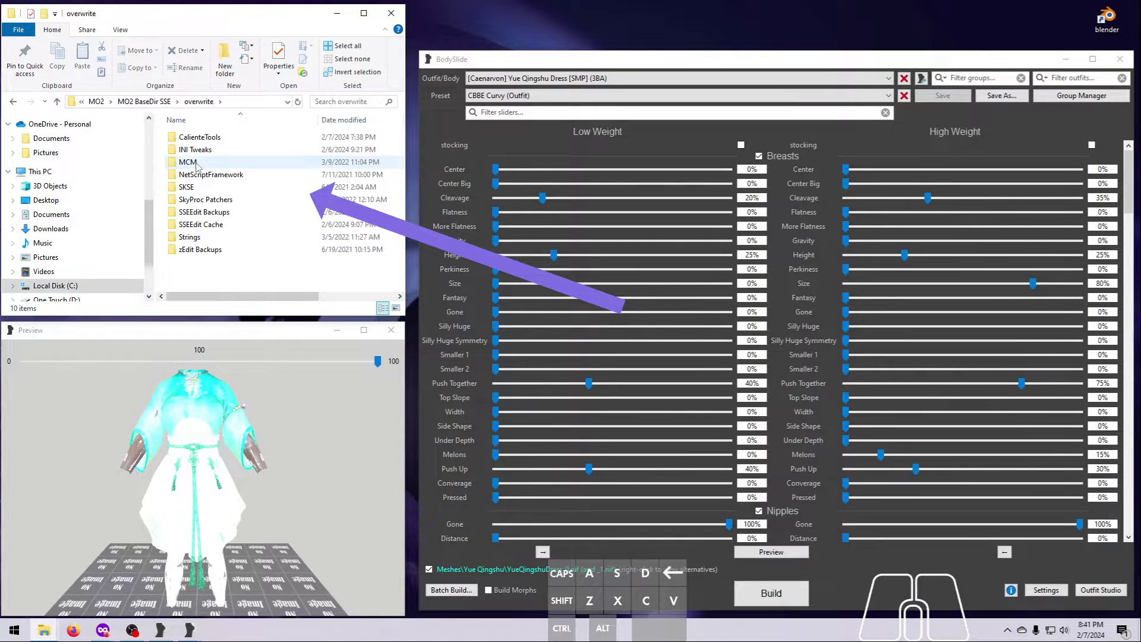
double_click(207, 138)
double_click(209, 138)
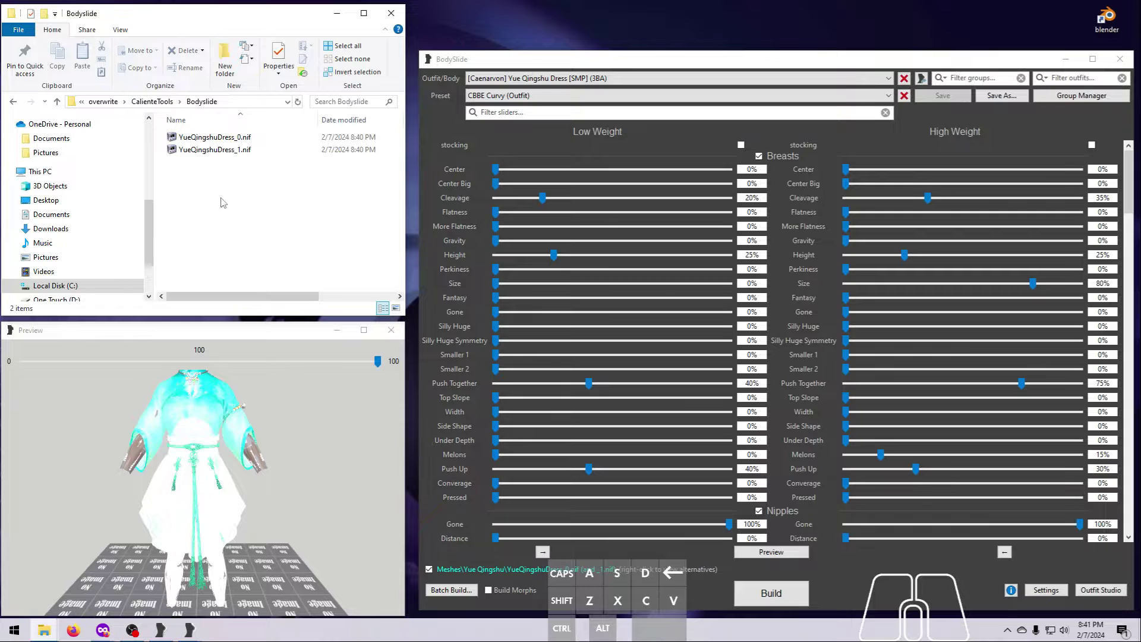
Return to mods\BodySlide Output\Meshes\Yue Qingshu showing the two dress .nif files
left_click(13, 102)
left_click(14, 102)
left_click(13, 102)
double_click(188, 149)
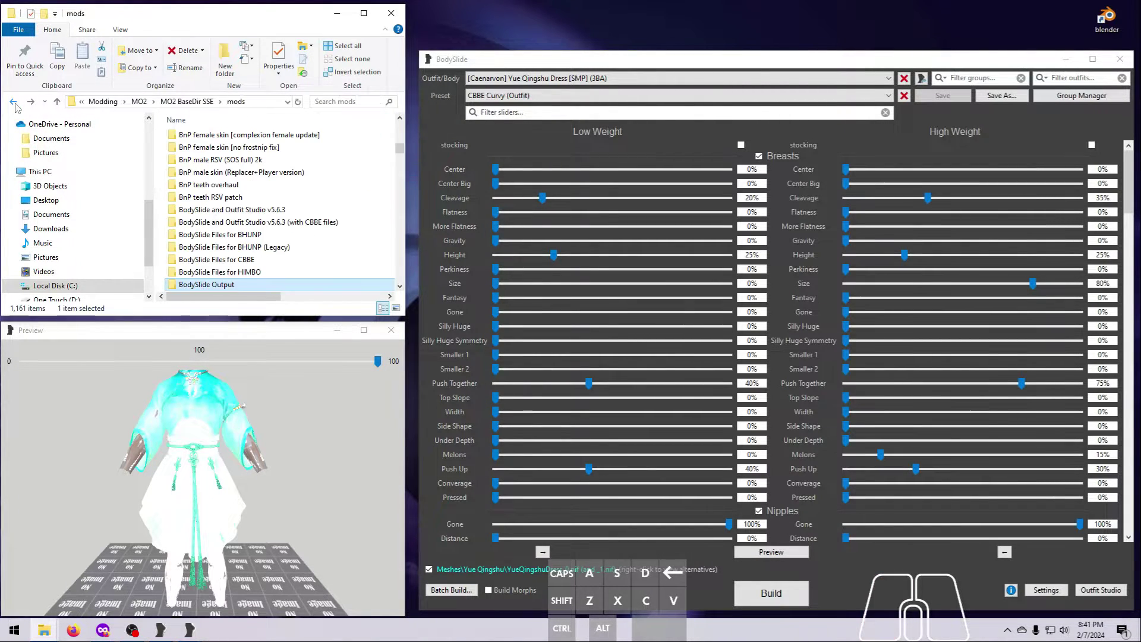
double_click(206, 284)
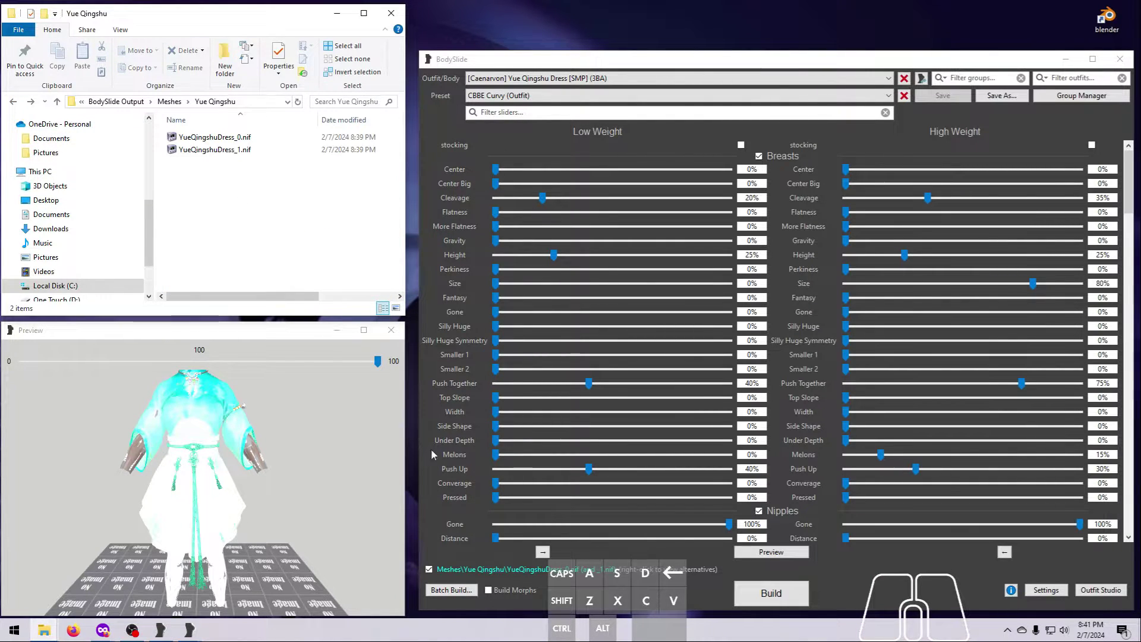
Alt-build a clean build of the dress, confirming removal of YueQingshuDress_0.nif and _1.nif
key("alt")
left_click(766, 599, "alt")
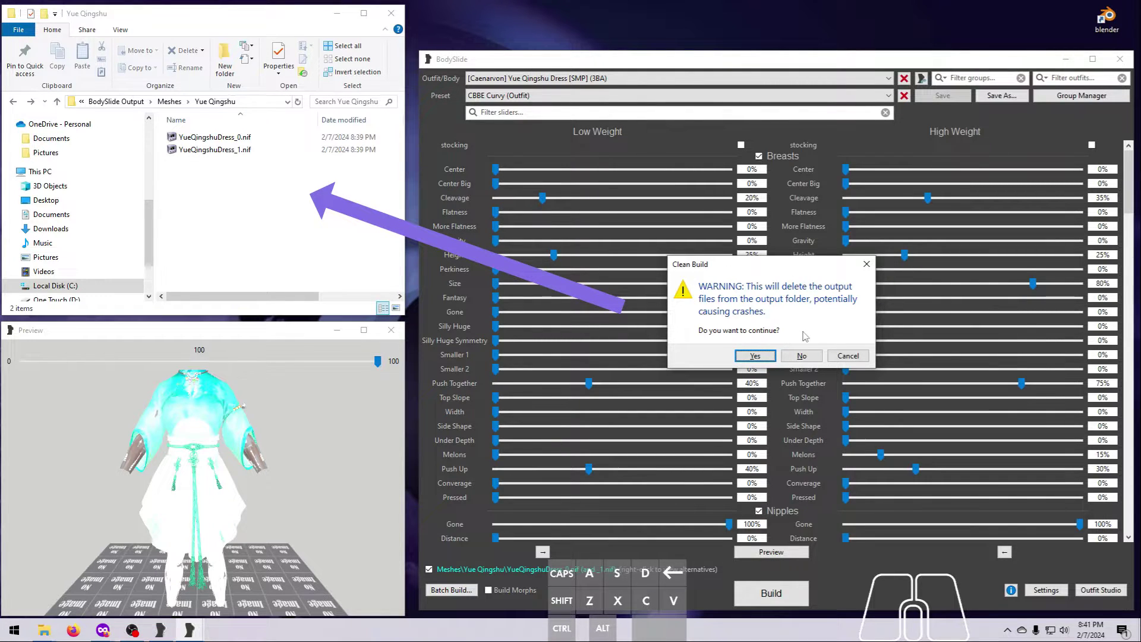
left_click(774, 355)
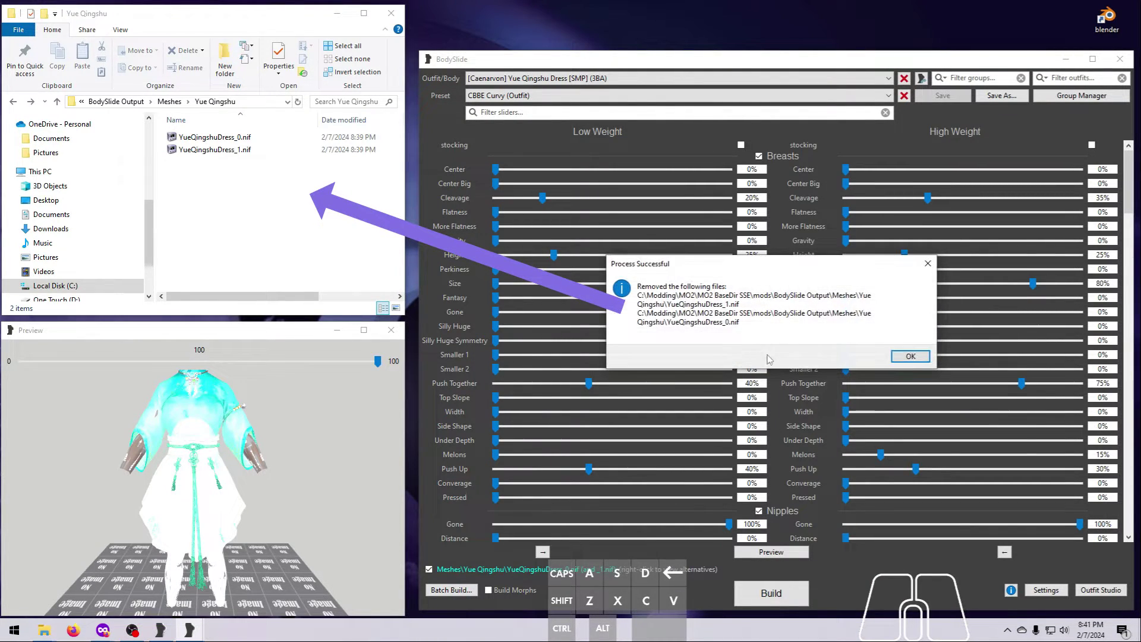
left_click(903, 355)
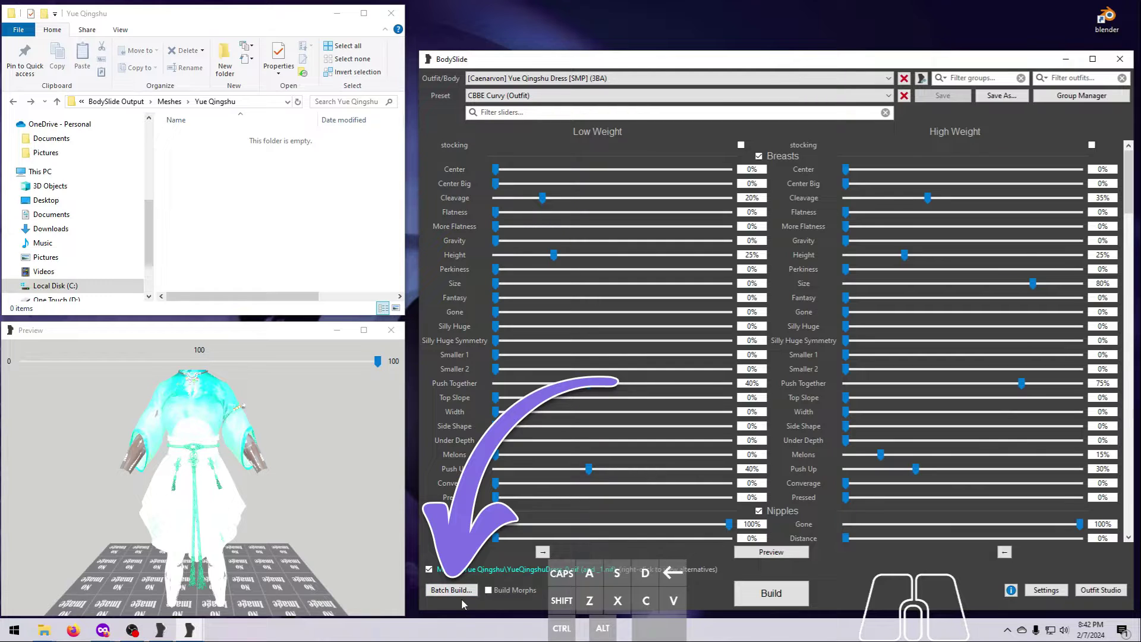
Filter outfits to the [Caenarvon] Yue Qingshu (3BA) group and list its five sets for batch building
left_click(942, 78)
left_click(980, 96)
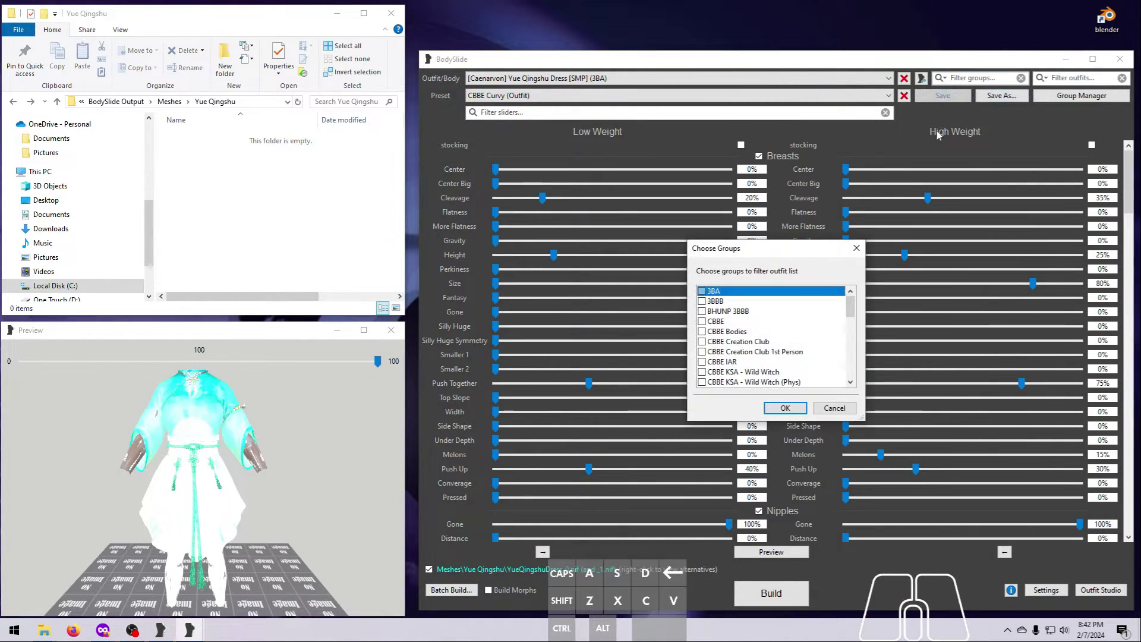
left_click_drag(851, 314, 853, 377)
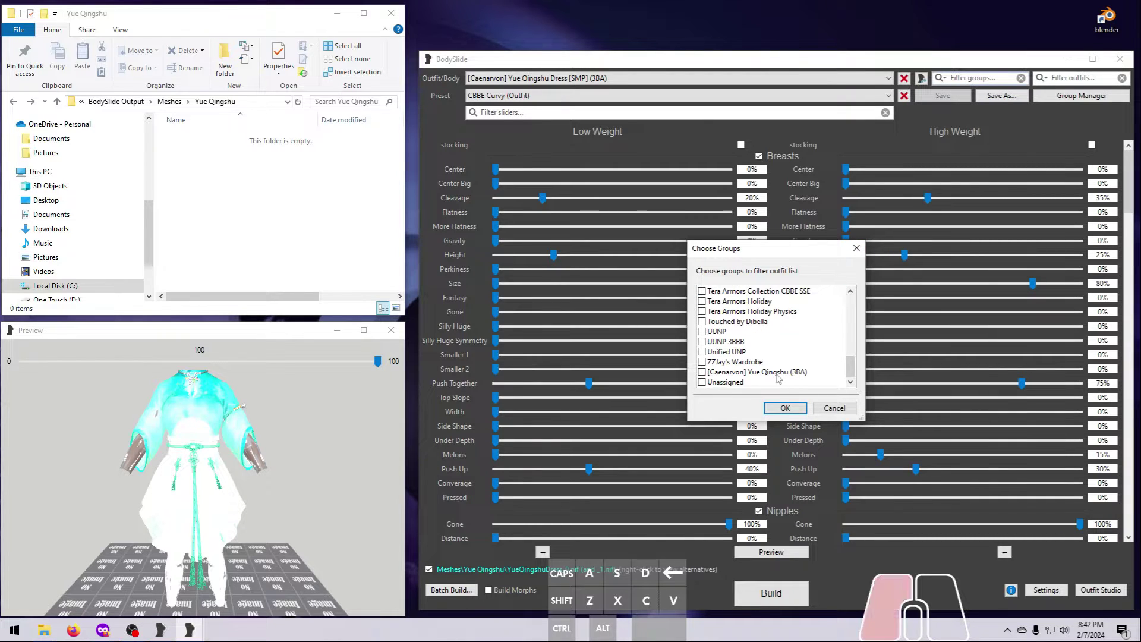
left_click(731, 372)
left_click(701, 372)
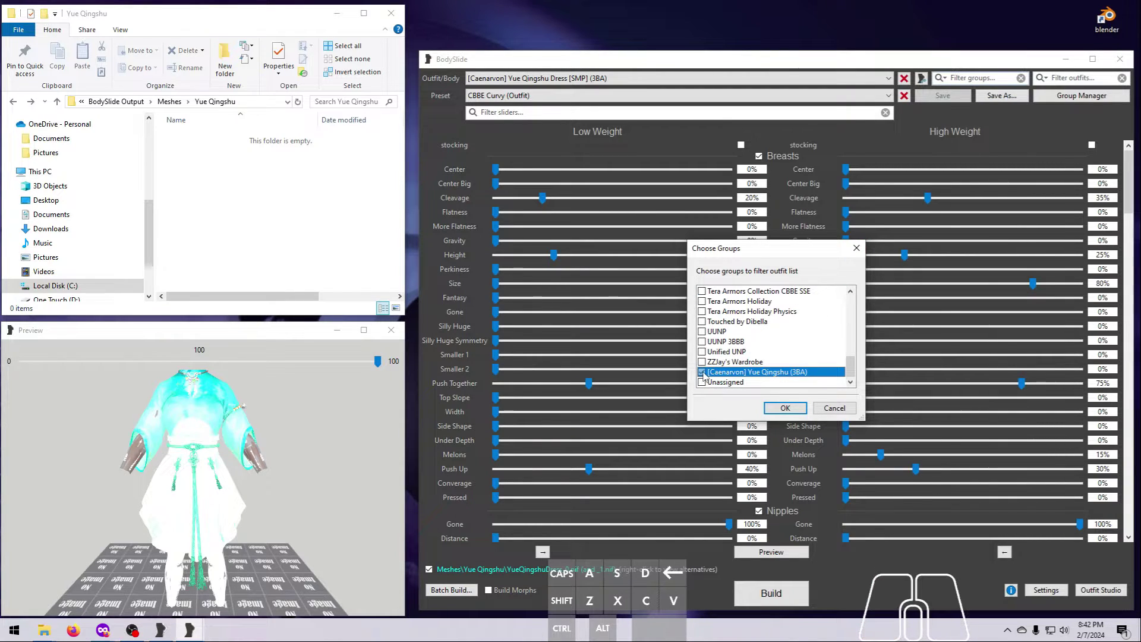
left_click(782, 407)
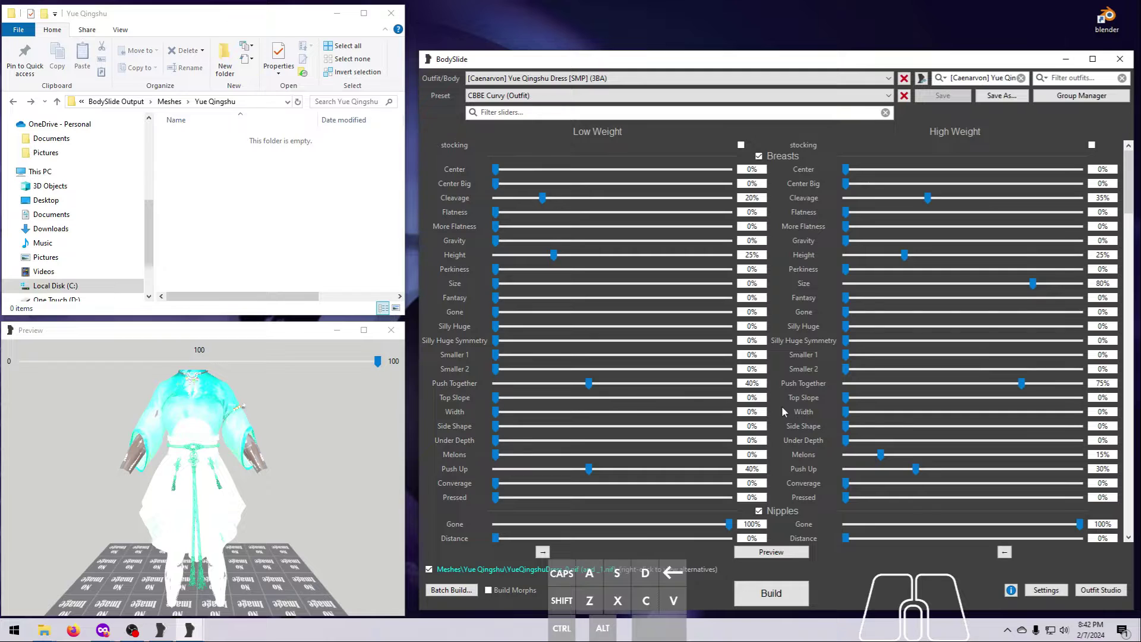
left_click(453, 591)
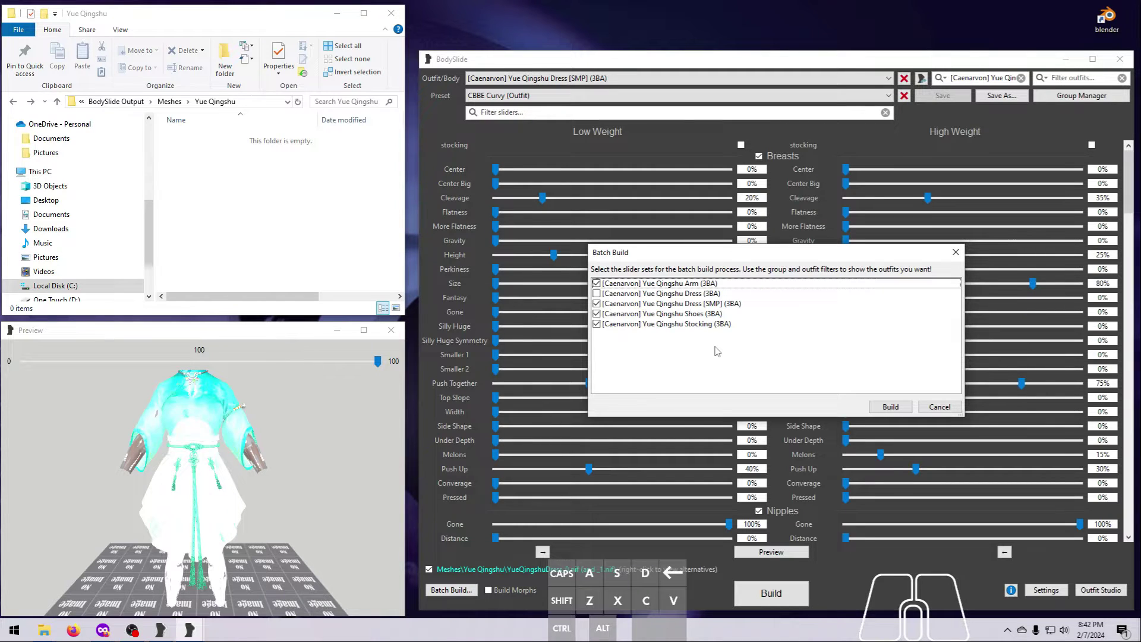
Check every set except plain Dress and batch-build Arm, Dress [SMP], Shoes and Stocking
left_click(640, 306)
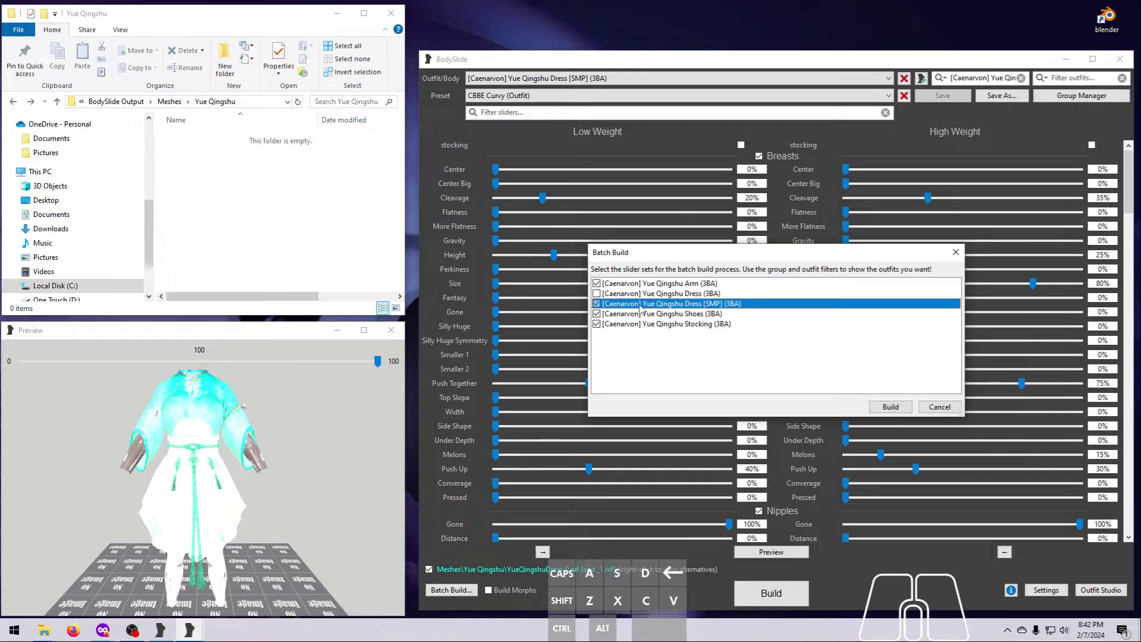
left_click(654, 326, "ctrl")
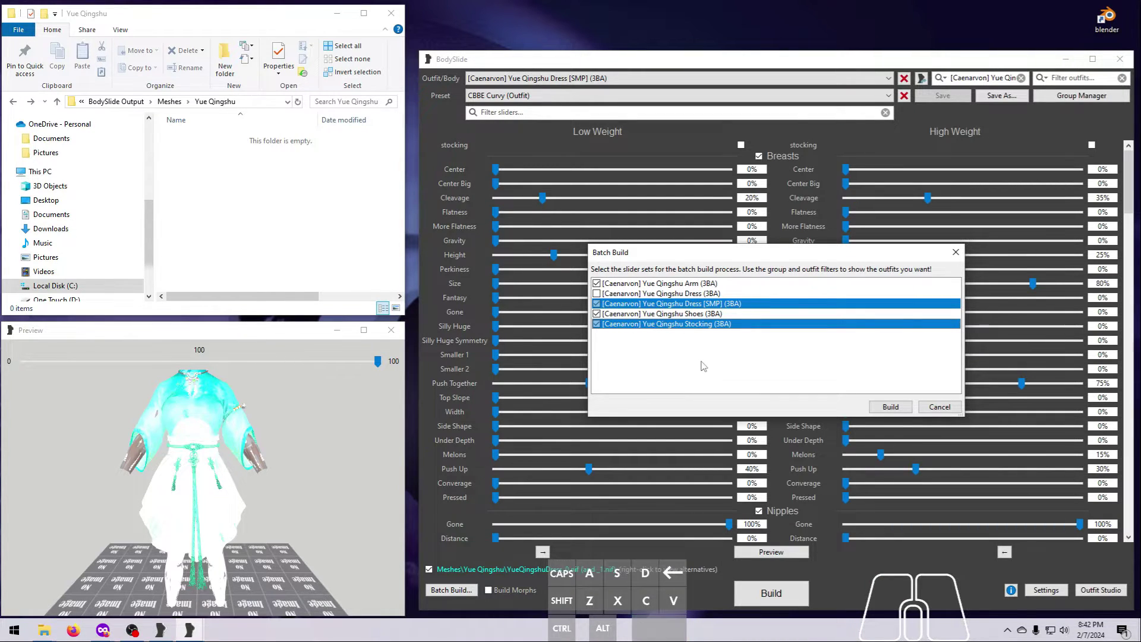
right_click(758, 352)
left_click(783, 360)
right_click(780, 356)
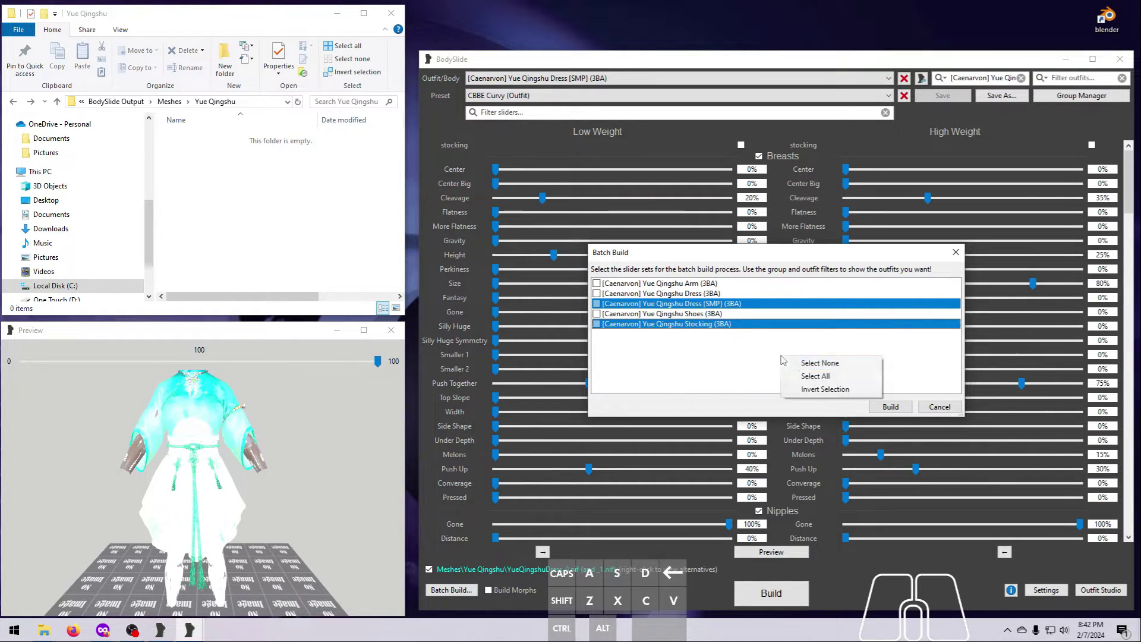
left_click(809, 376)
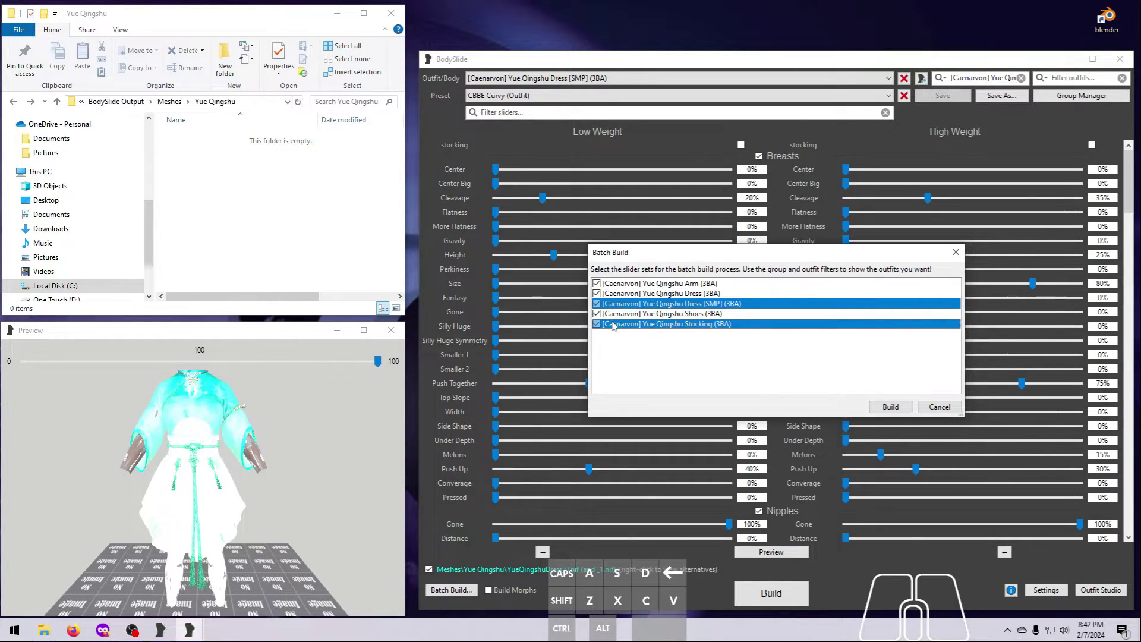
right_click(801, 343)
left_click(835, 367)
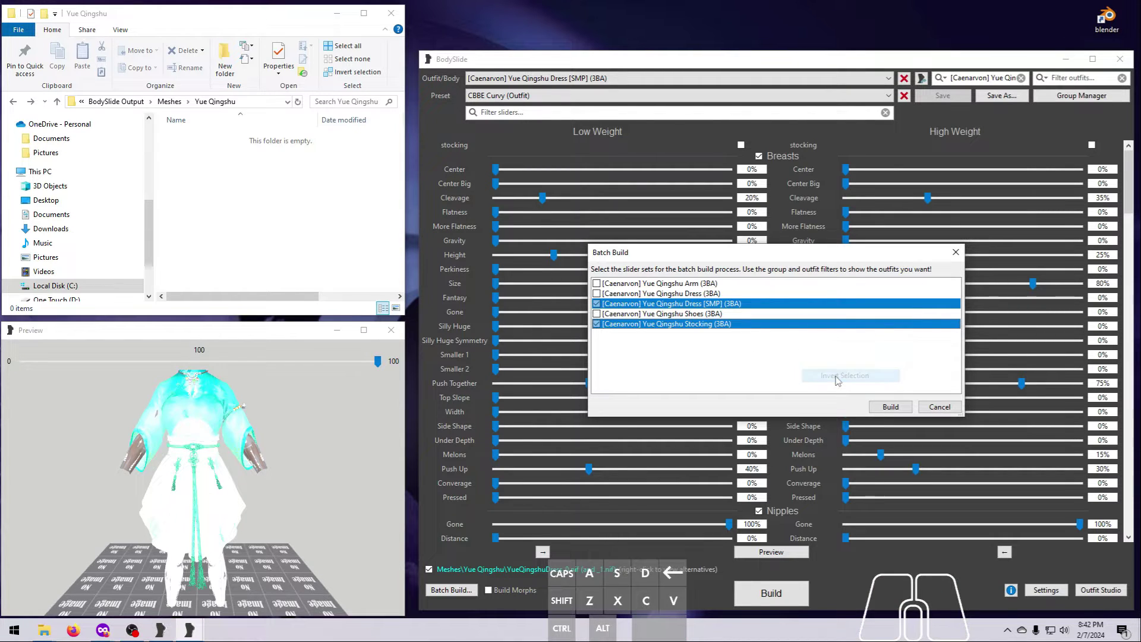
left_click(889, 407)
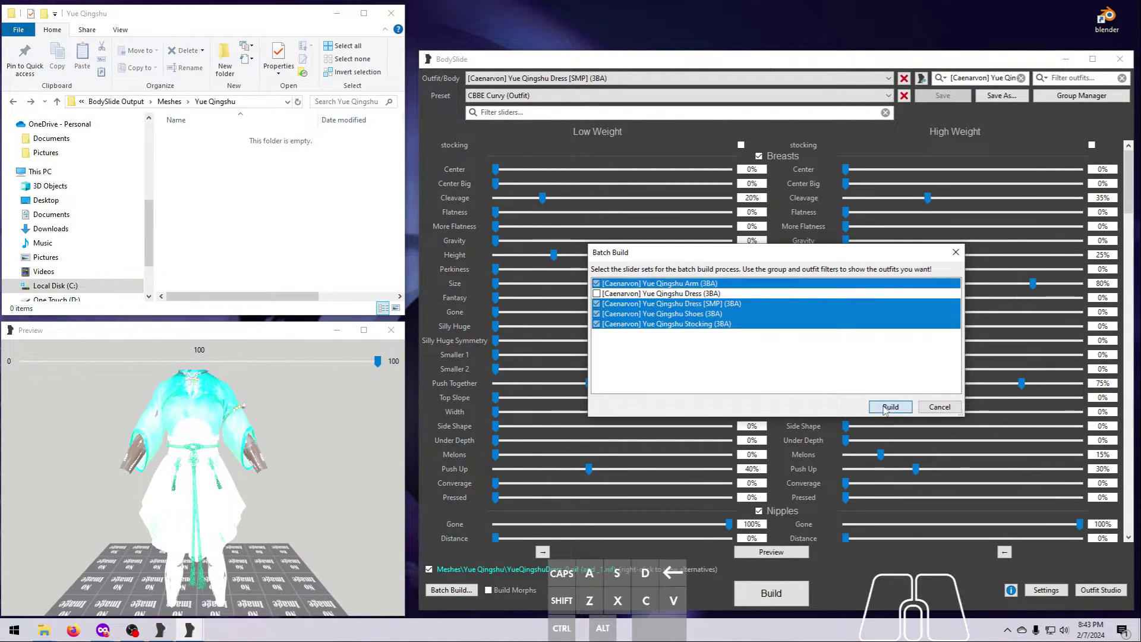
left_click(865, 338)
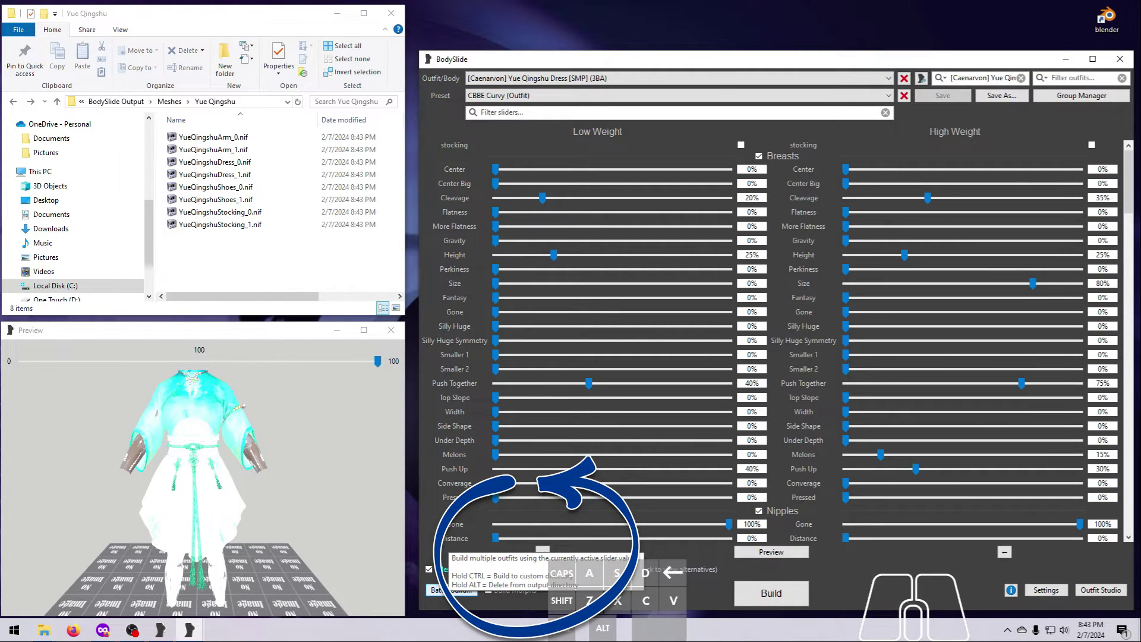
key("ctrl")
Start a custom-location batch build and browse the destination to the mods folder
left_click(450, 590, "ctrl")
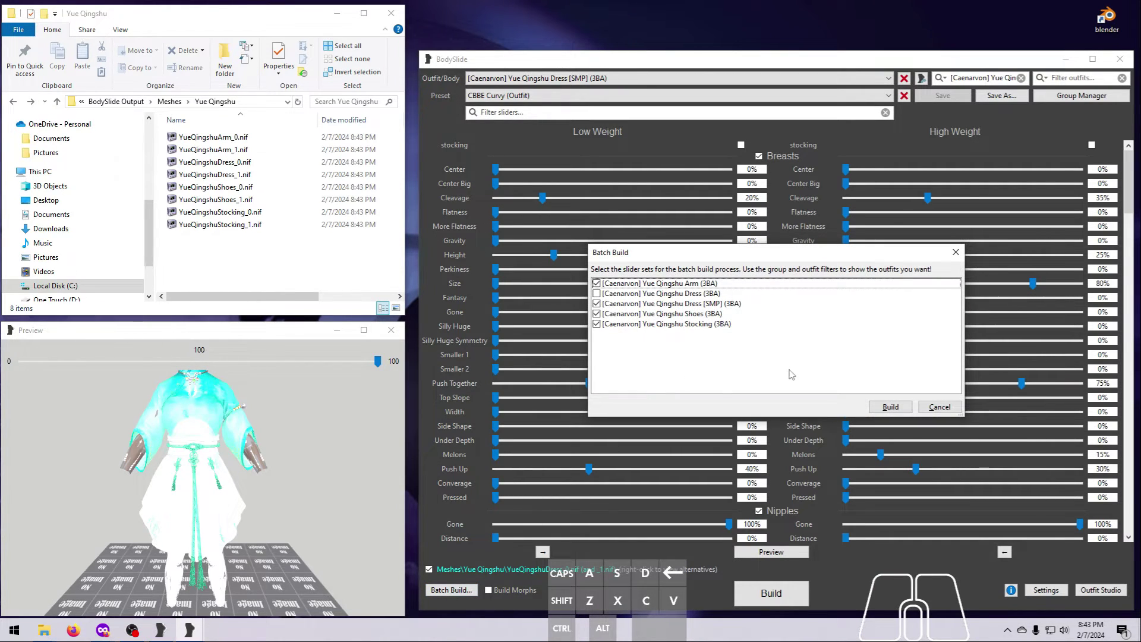
left_click(887, 409)
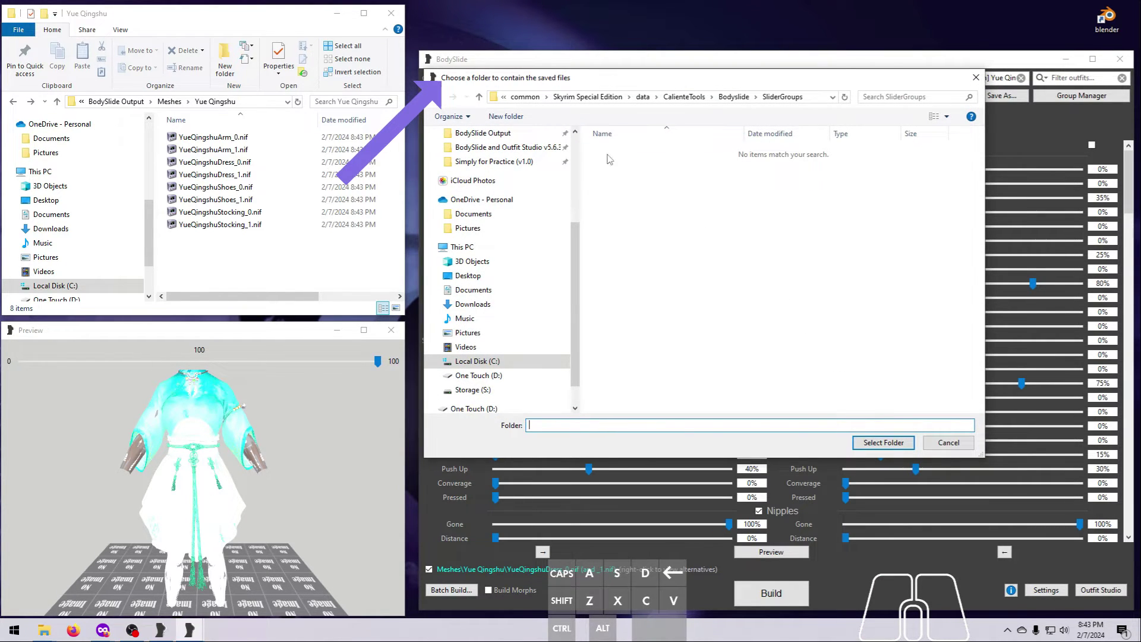
scroll(487, 256, "up", 4)
left_click(488, 256)
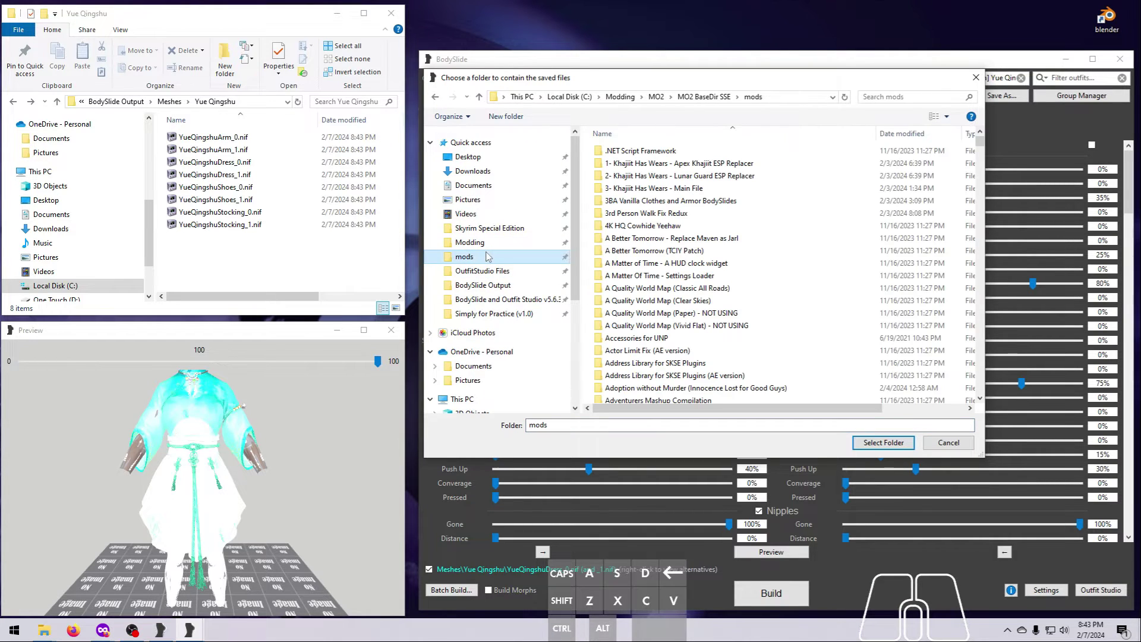
Create a '000_TEST BUILD' folder in mods and build the outfits into it
left_click(506, 116)
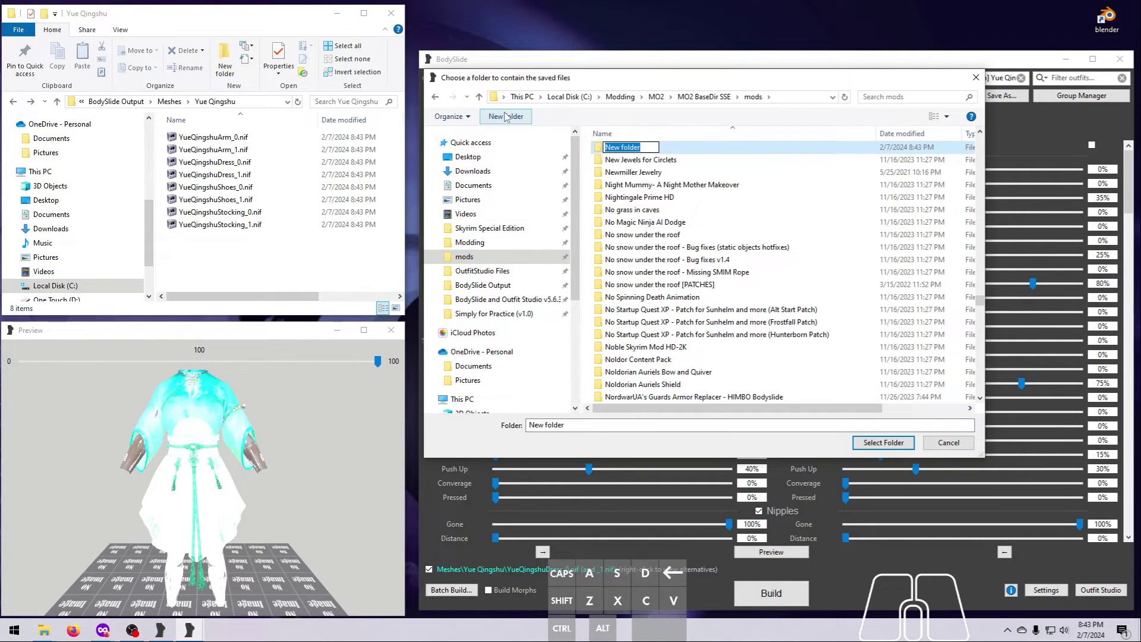
type("000_TEST")
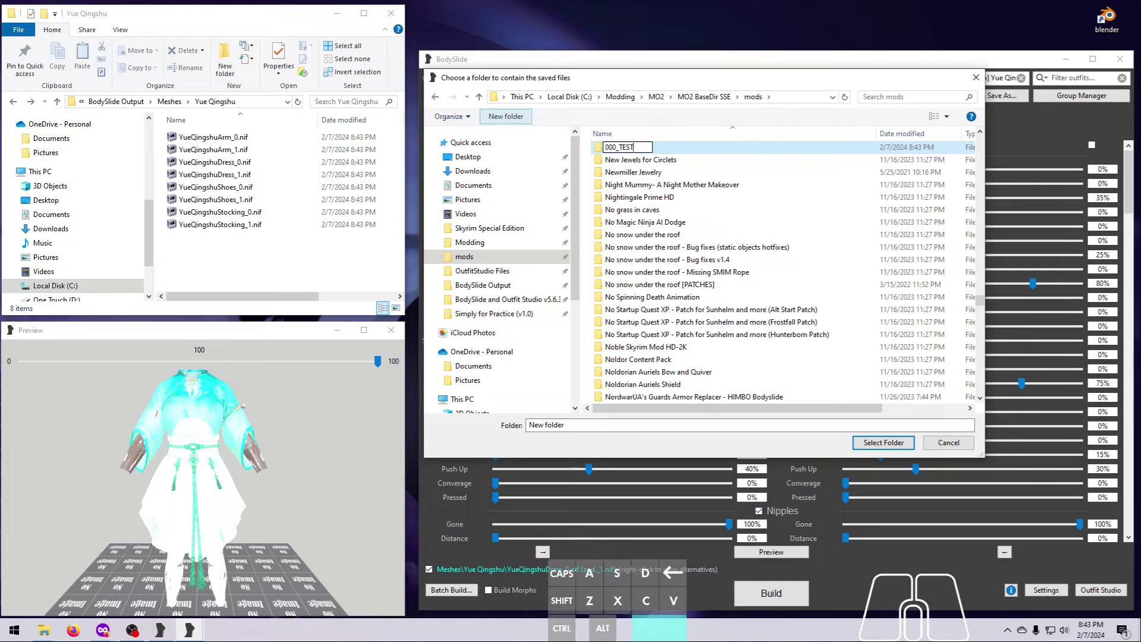
type(" BUILD")
key("Return")
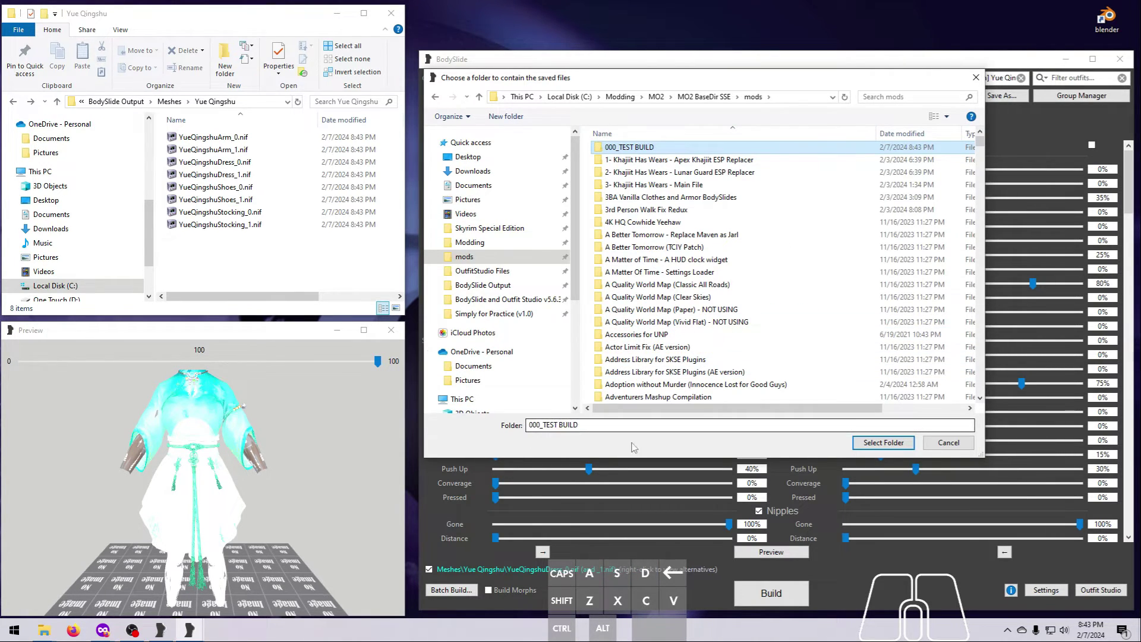
left_click(882, 442)
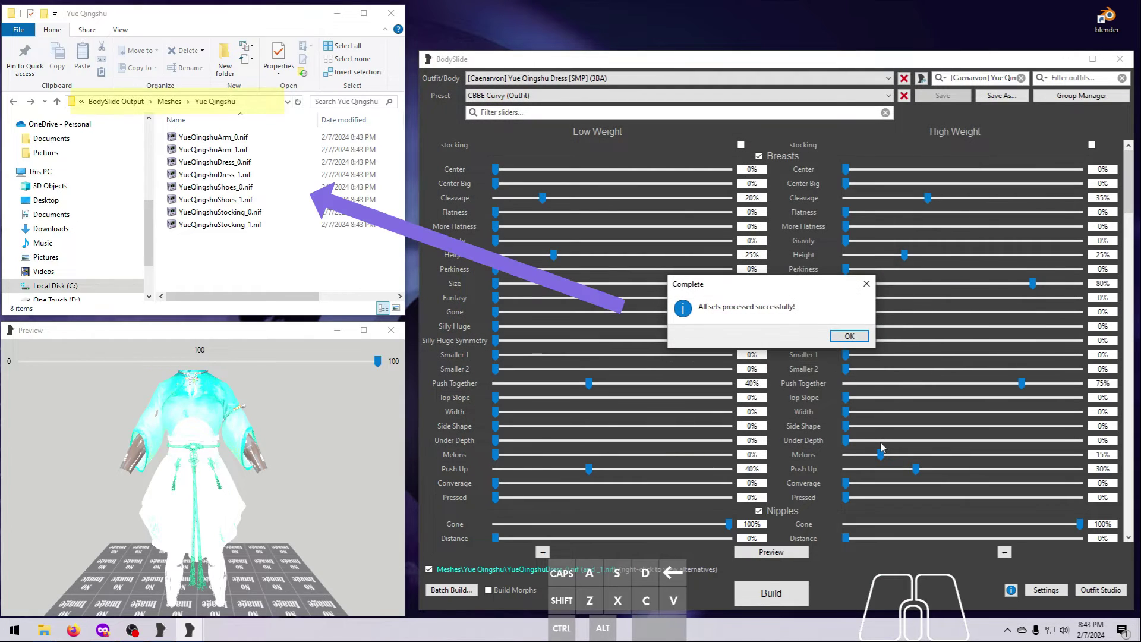
left_click(848, 338)
Look inside the new 000_TEST BUILD folder under mods in Explorer
scroll(71, 208, "up", 5)
left_click(42, 242)
left_click(212, 151)
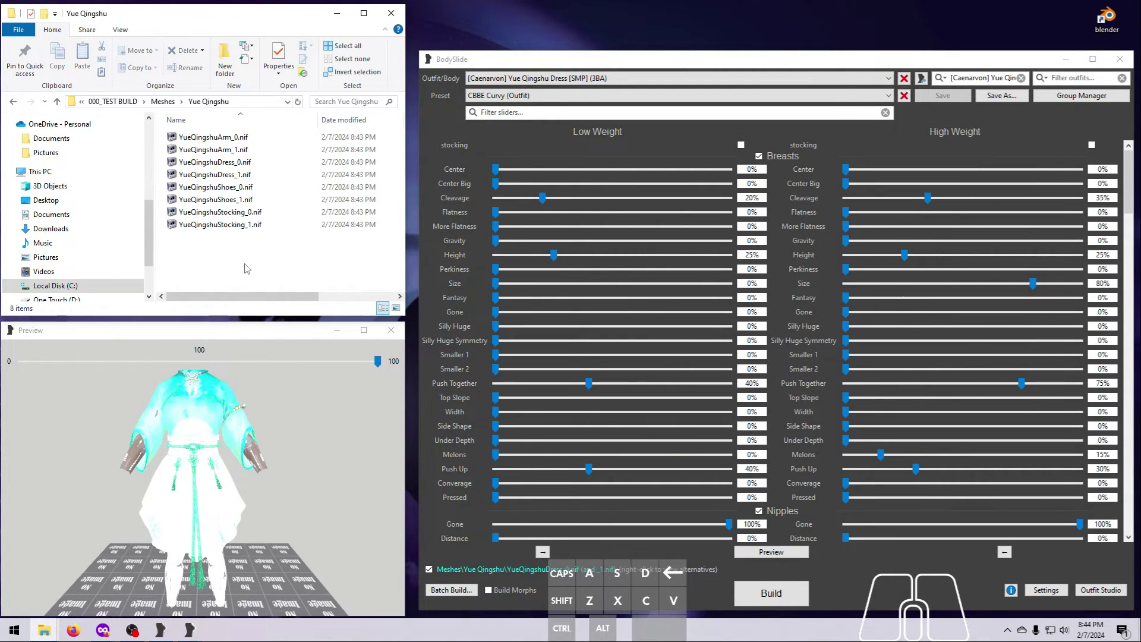
Run a clean batch build of the Yue Qingshu sets, confirming deletion of old output files
left_click(447, 590)
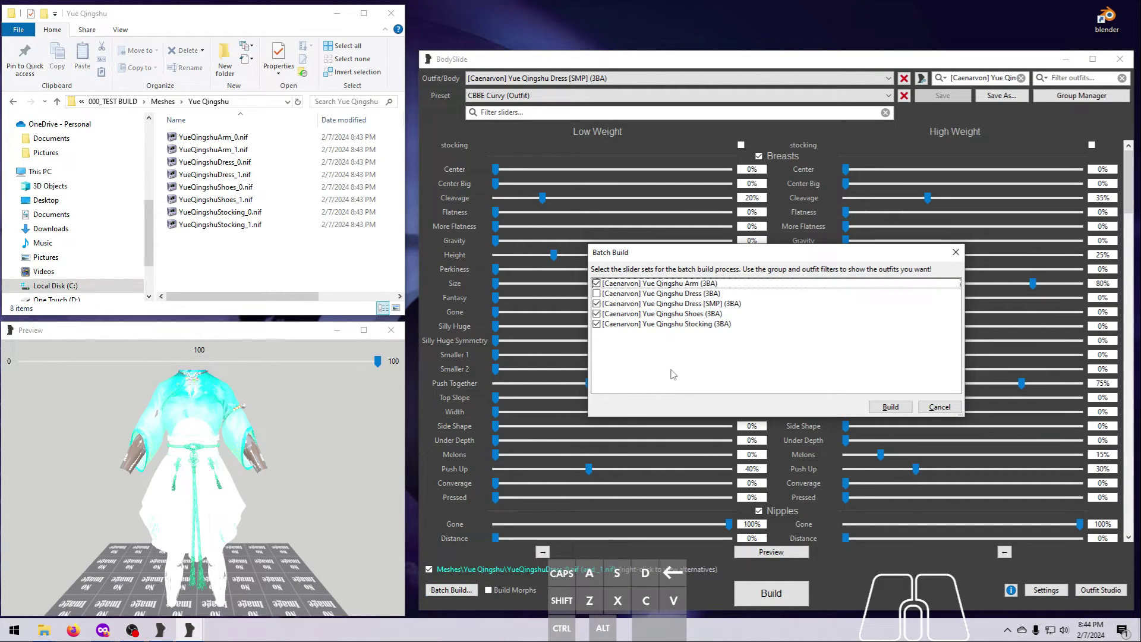
left_click(885, 406)
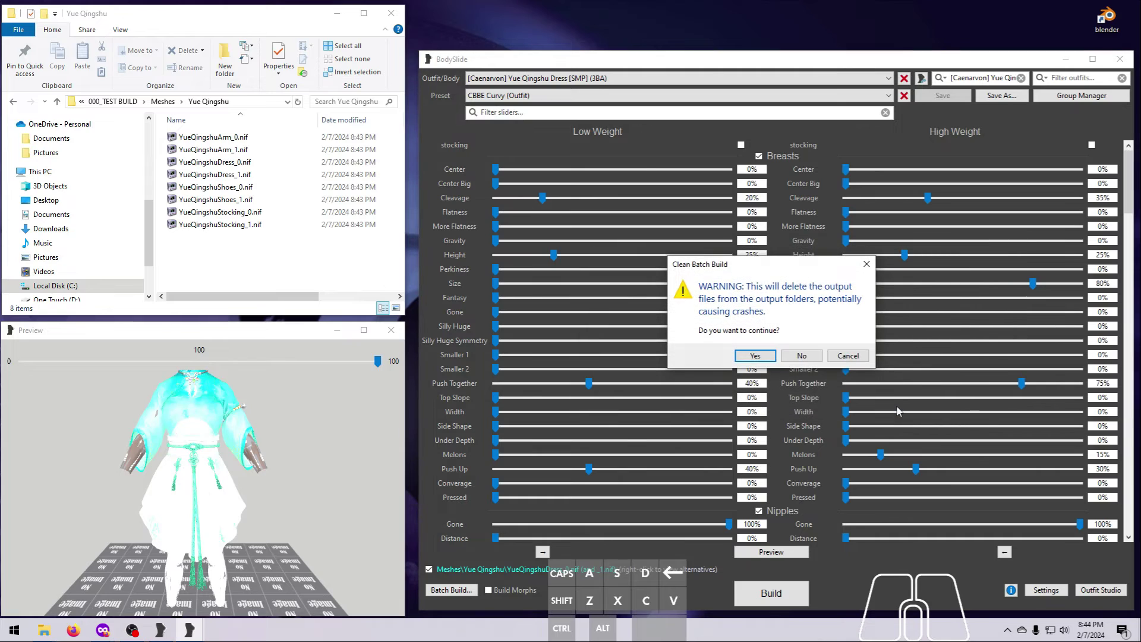
left_click(750, 356)
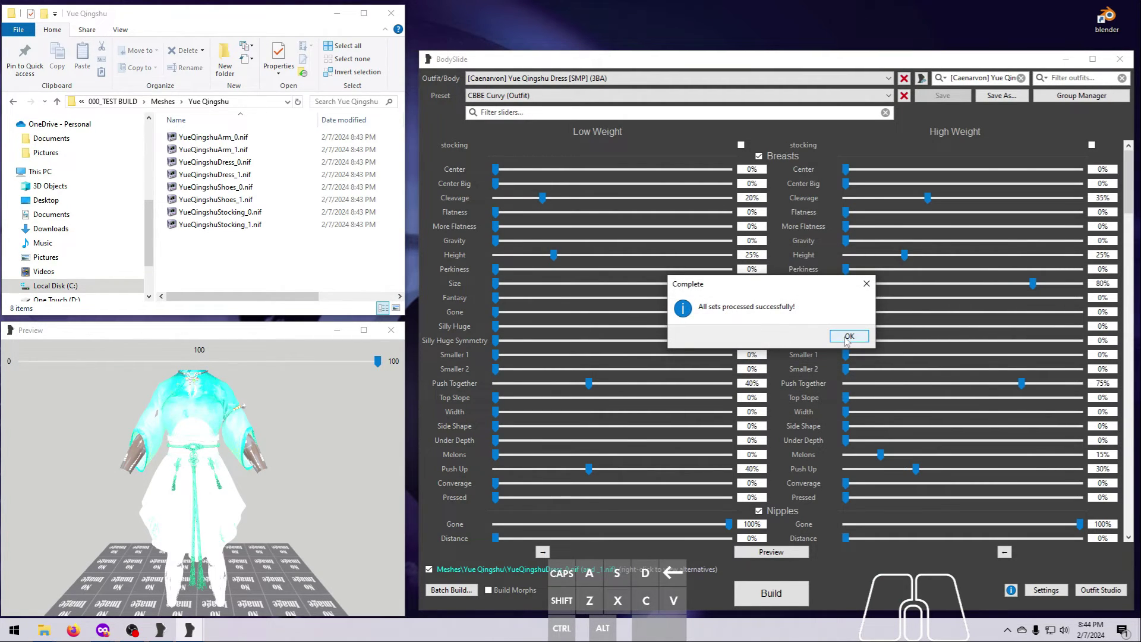
left_click(846, 339)
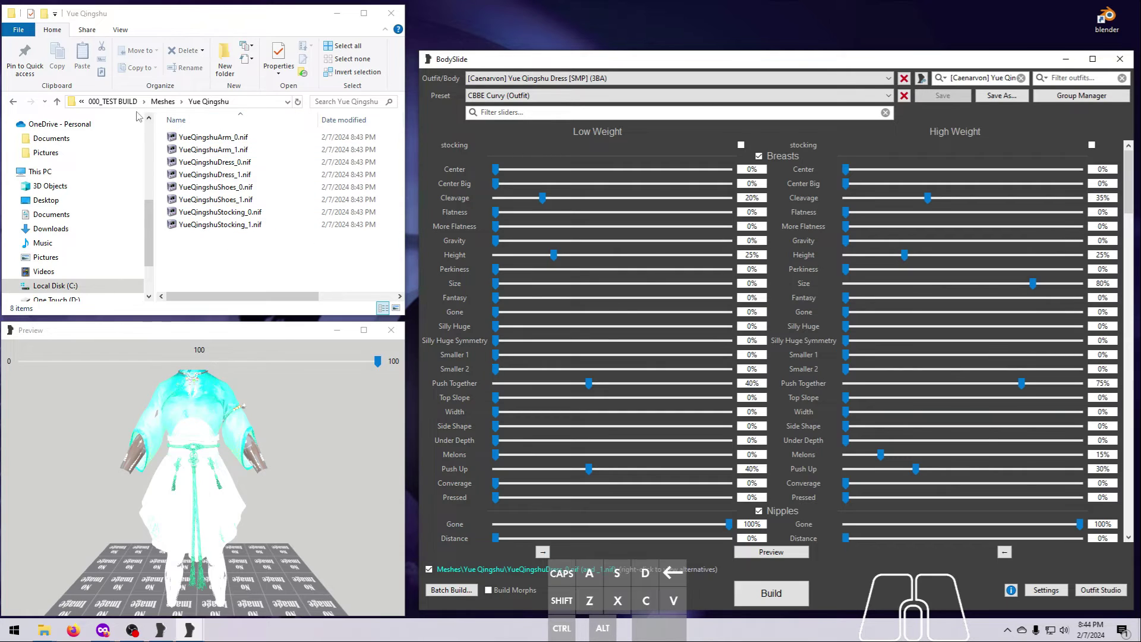
Browse to mods\BodySlide Output\Meshes\Yue Qingshu and verify it is empty
scroll(95, 214, "up", 5)
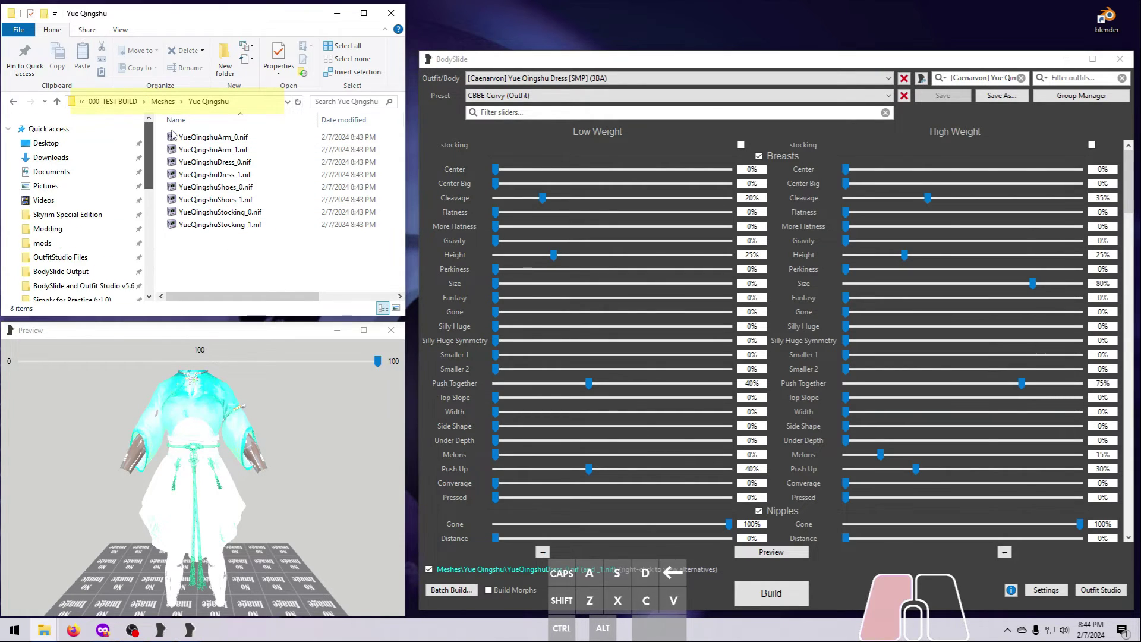
left_click(42, 243)
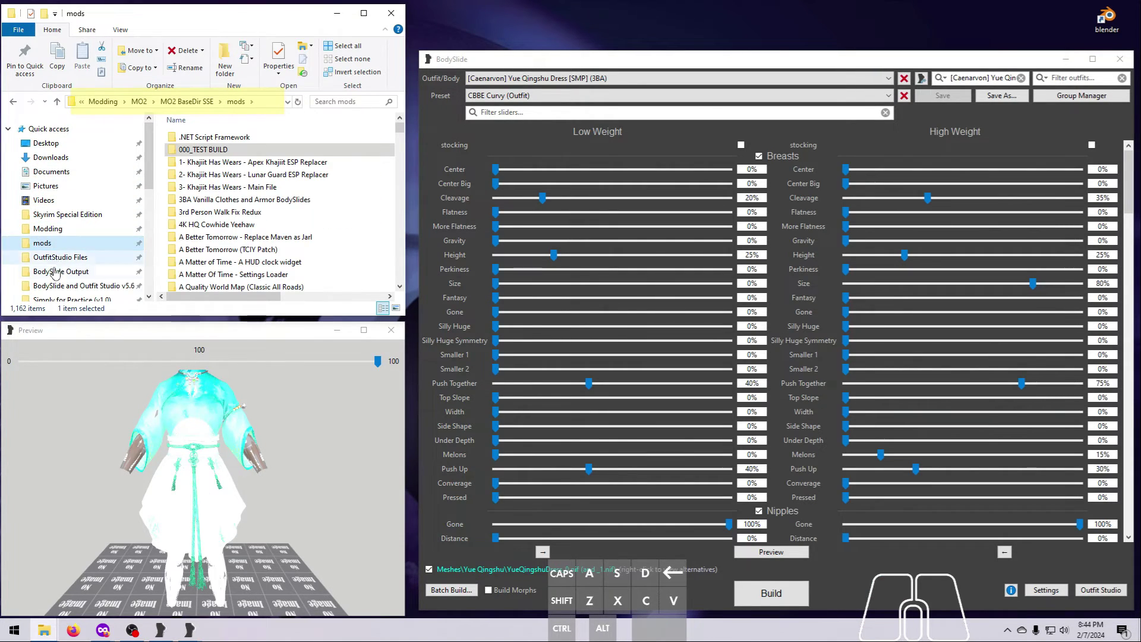
left_click(55, 271)
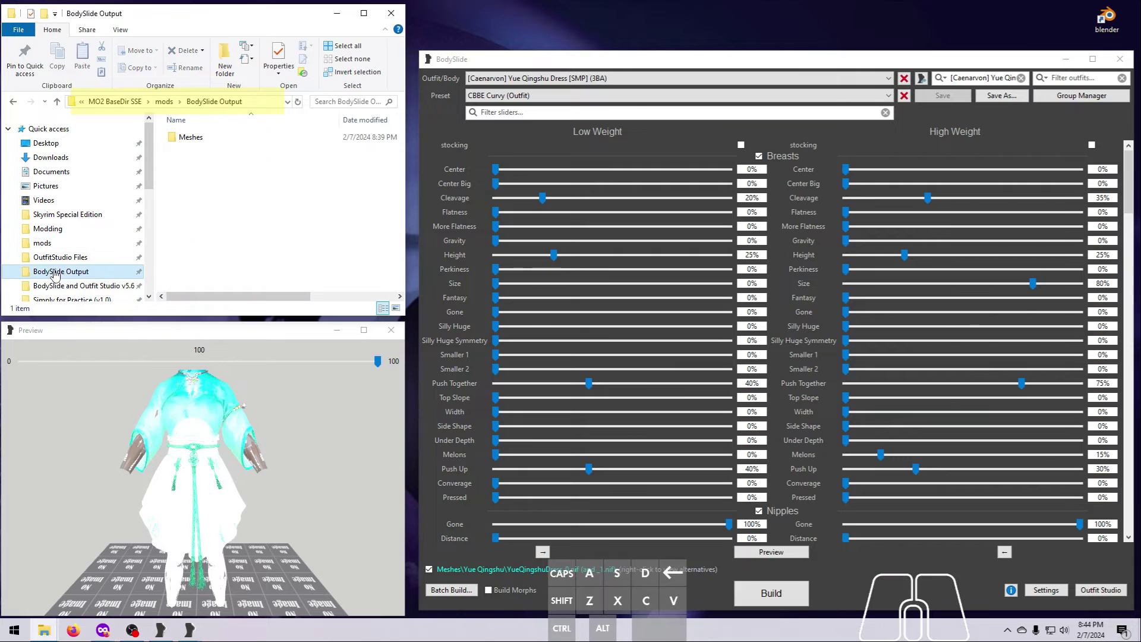
double_click(193, 139)
double_click(195, 138)
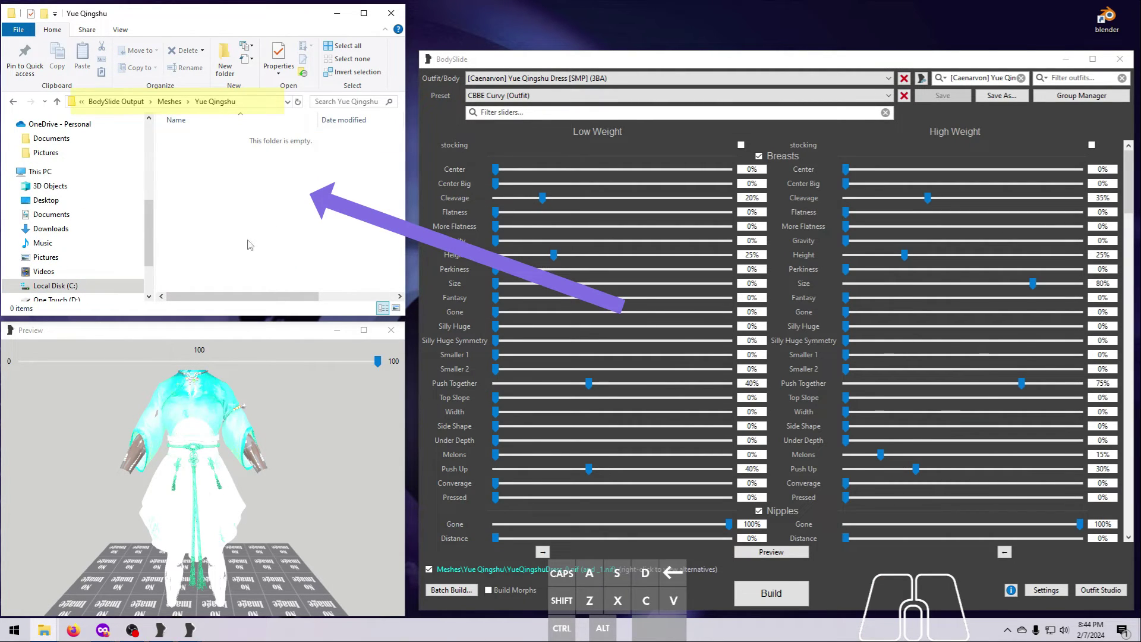